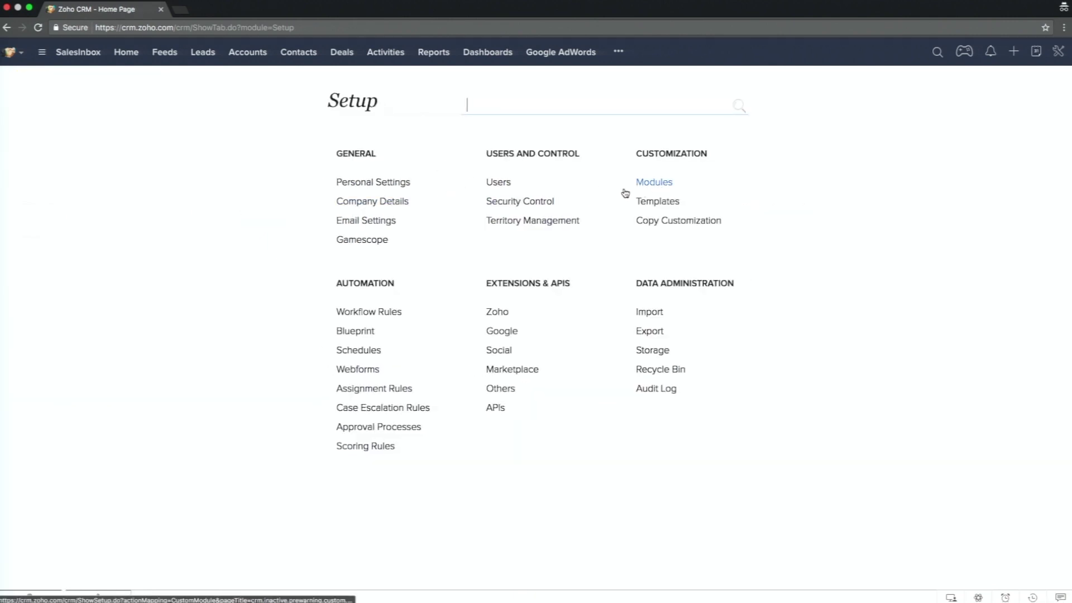
From Email Settings, start a Gmail mailbox connection using POP to reach the Add POP3 Account form.
click(390, 220)
click(449, 342)
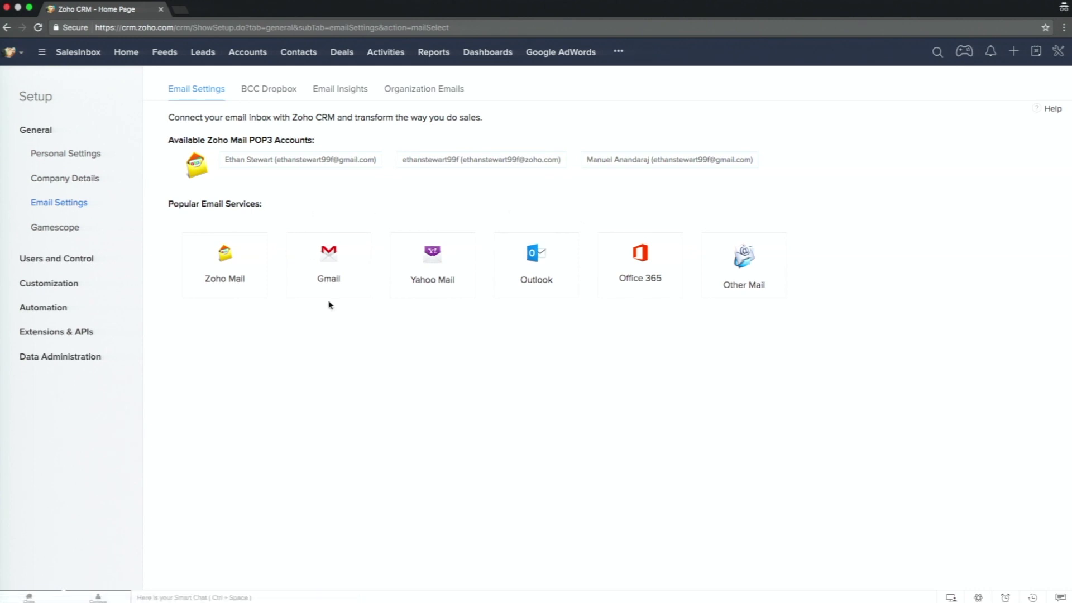
click(328, 274)
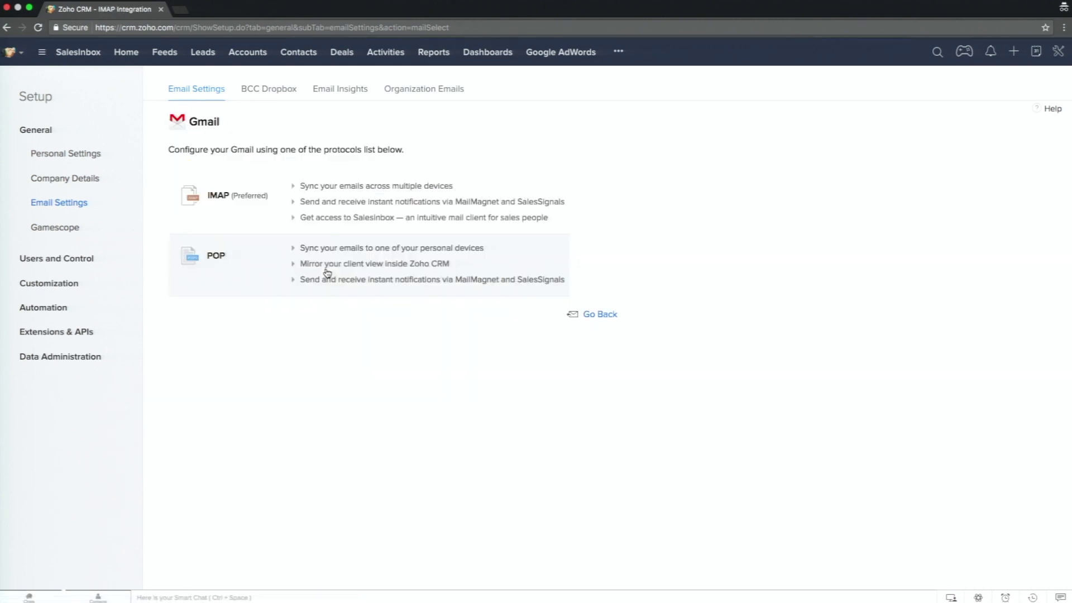
click(349, 279)
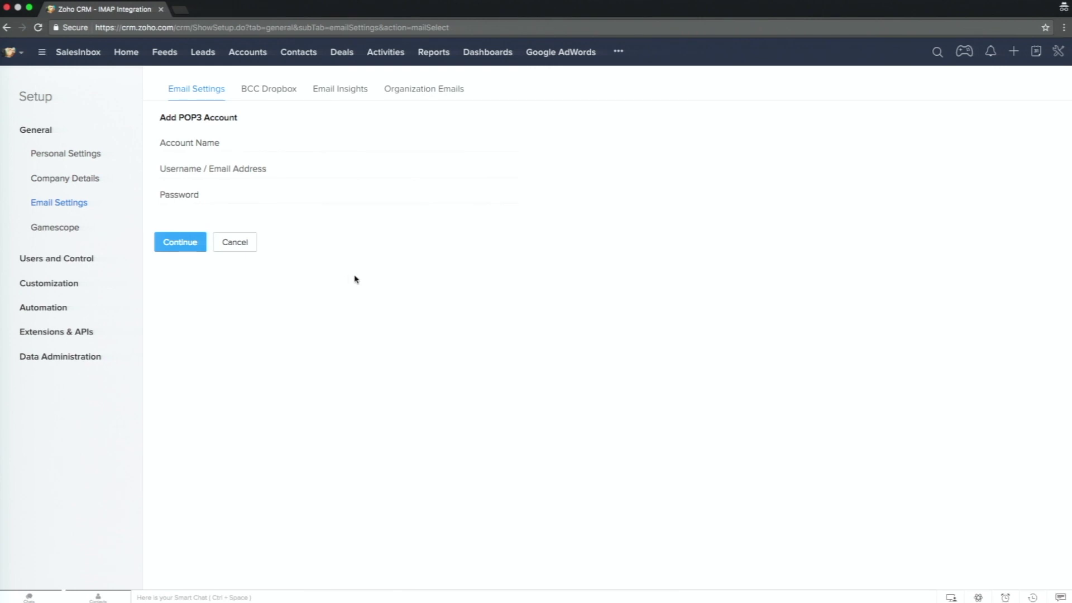
Enter an account name, fill in the saved Gmail login, and add the POP3 account.
click(359, 144)
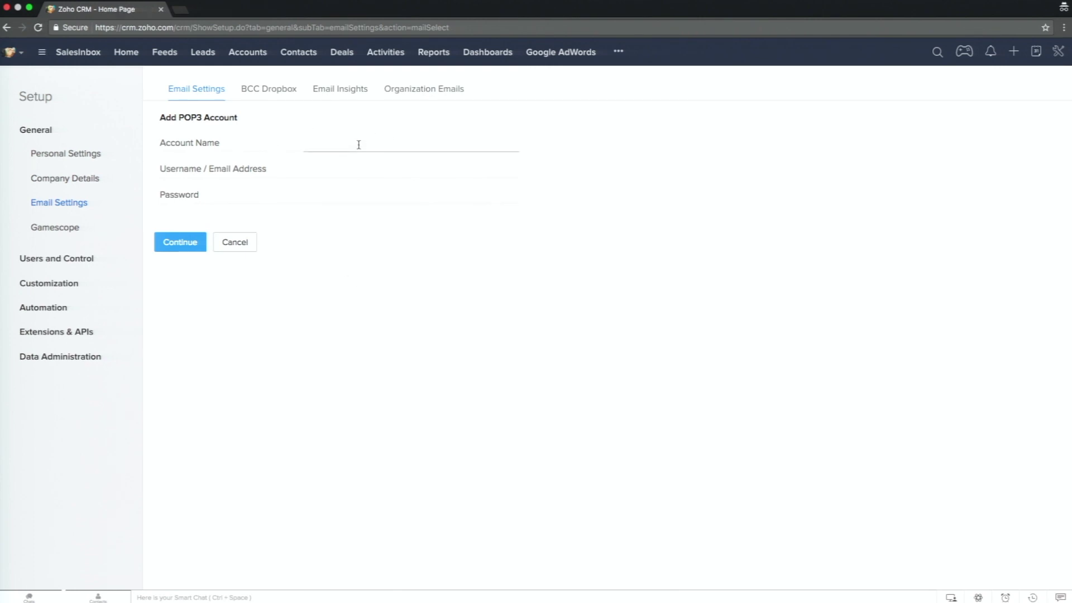
text(Eddie)
click(357, 174)
click(356, 180)
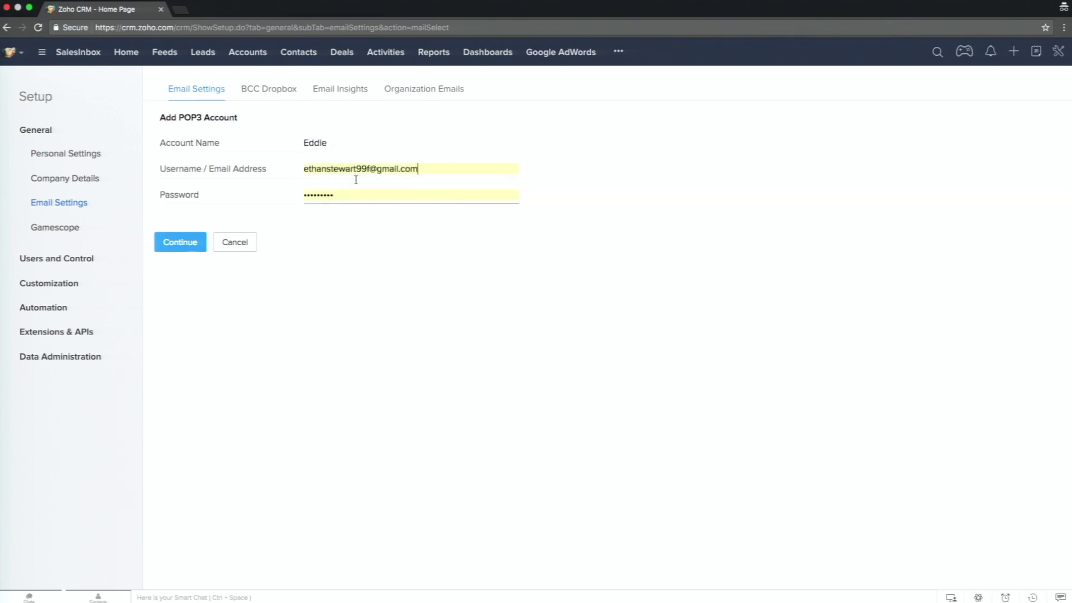
click(192, 242)
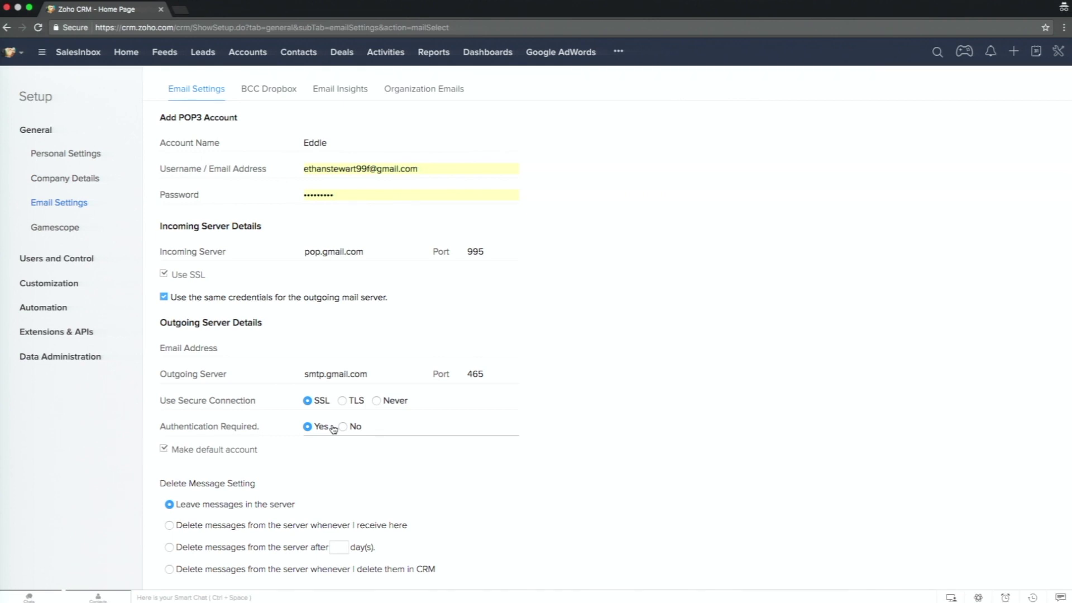
scroll(333, 429, down, 5)
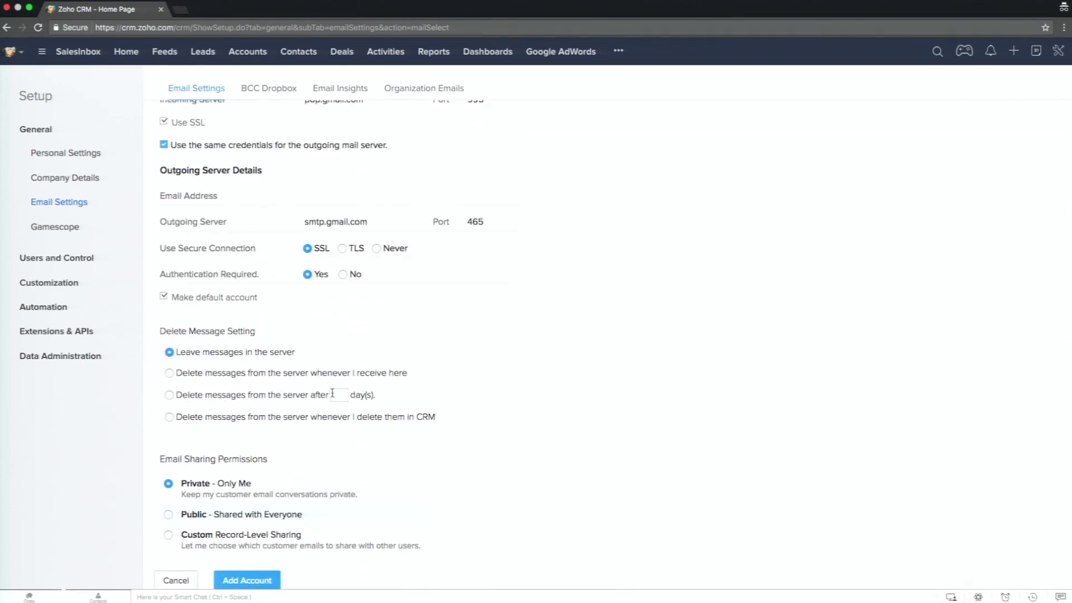
click(263, 581)
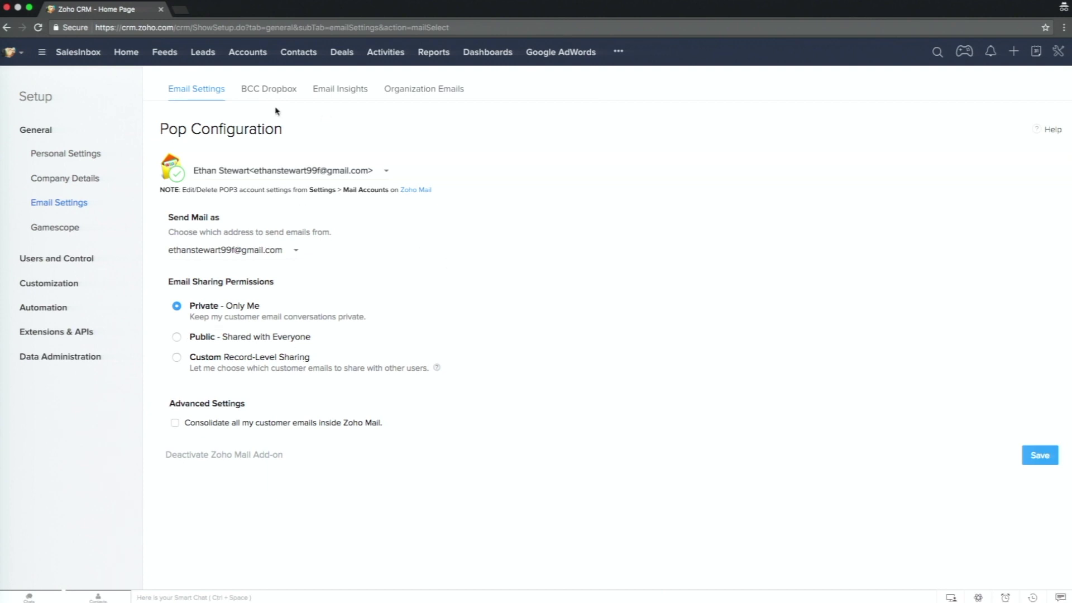
Open the recent Handmade lead and filter its emails to CRM-sent, then to the user's own mailbox.
click(1033, 597)
click(973, 360)
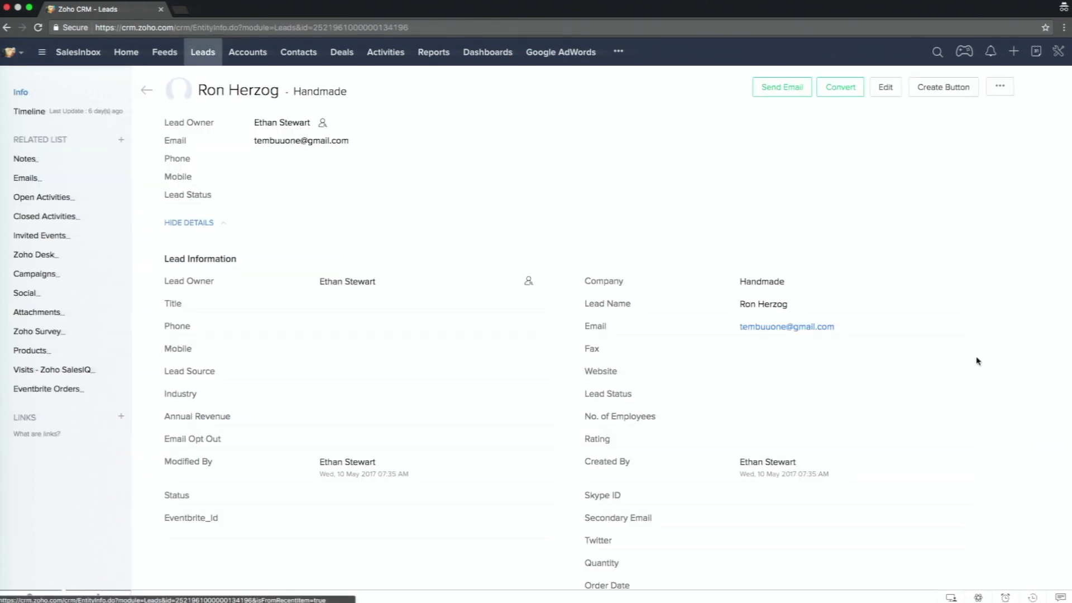
click(53, 178)
click(948, 134)
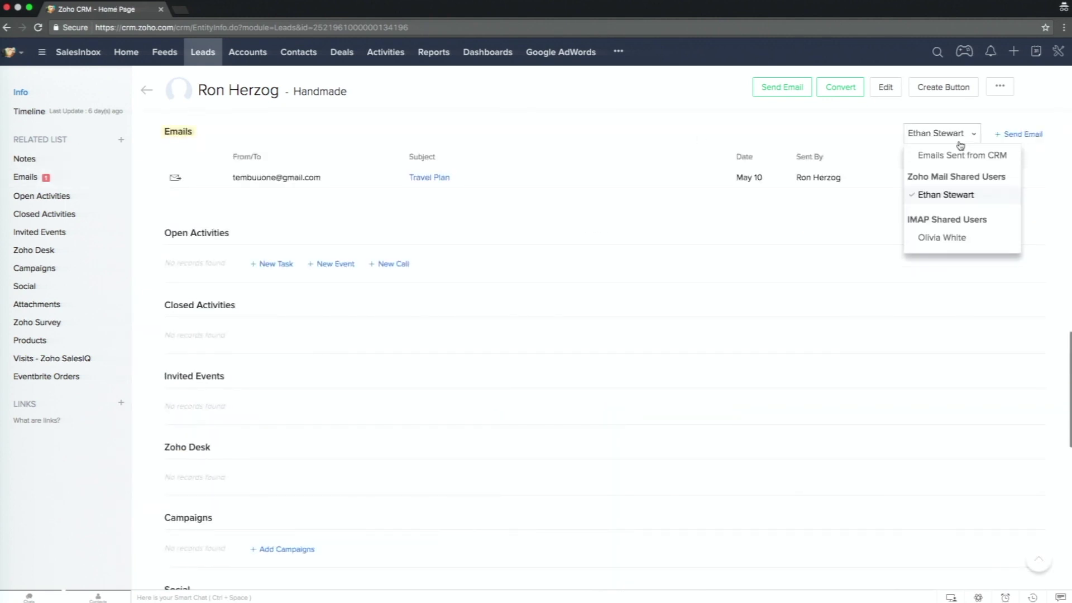
click(955, 158)
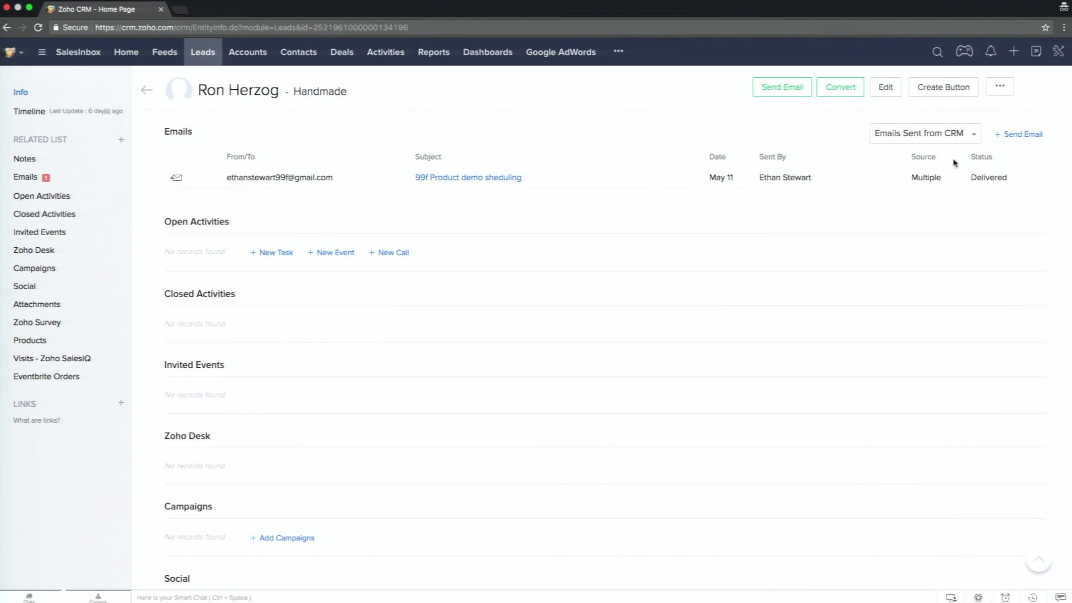
click(950, 137)
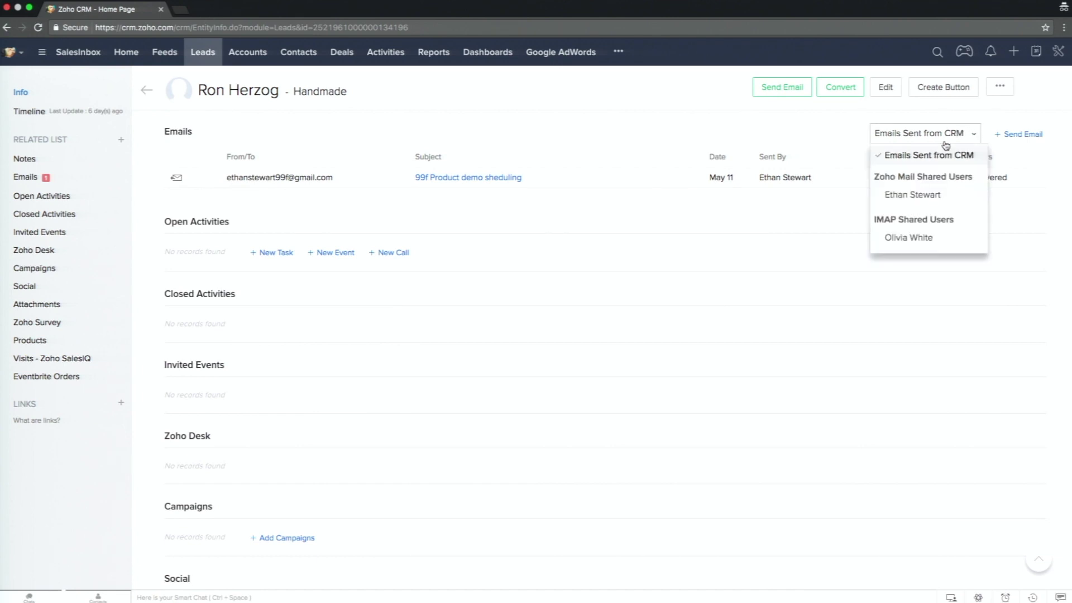
click(914, 196)
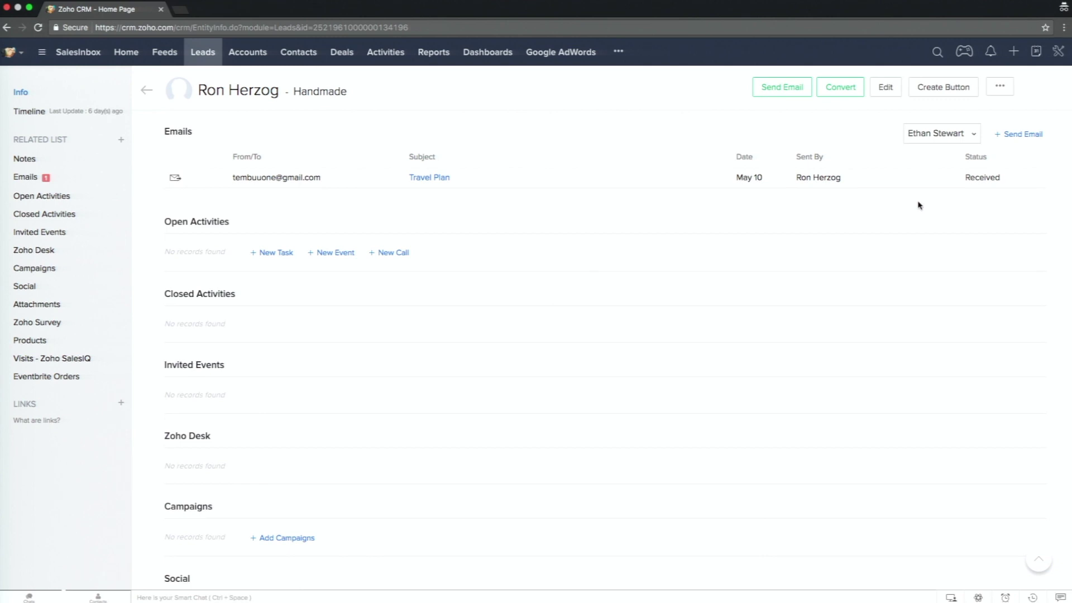
scroll(920, 205, up, 10)
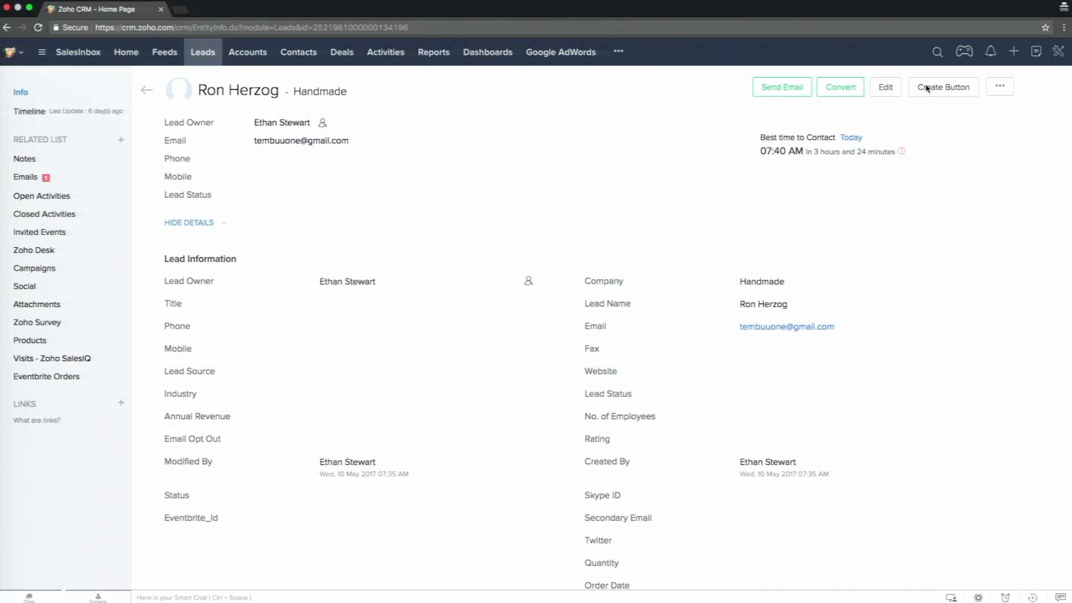
Deactivate the Zoho Mail add-on from Setup > Email Settings and confirm.
click(143, 55)
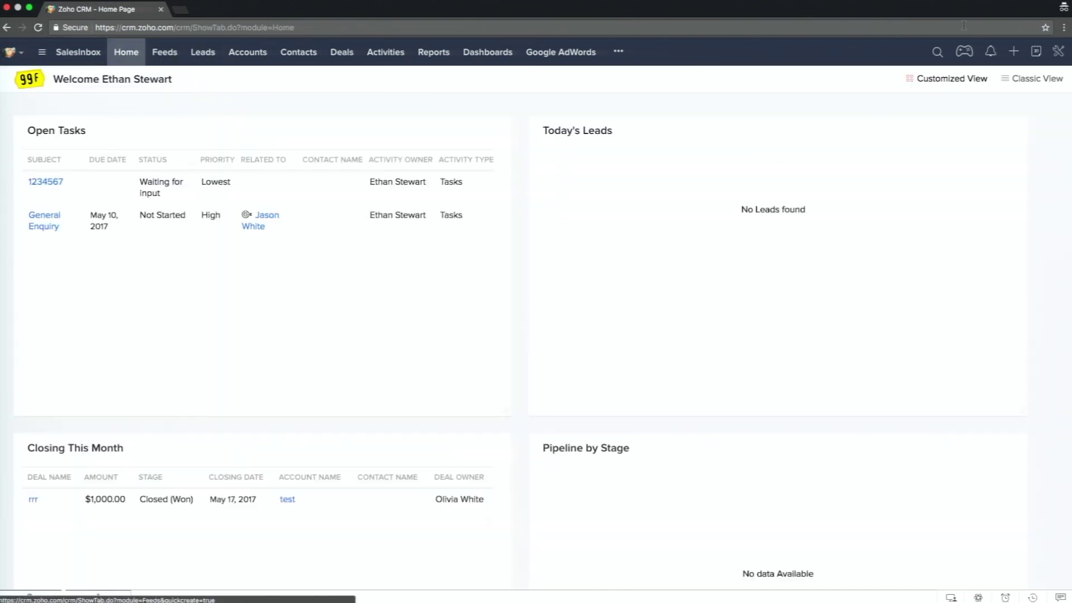
click(1058, 54)
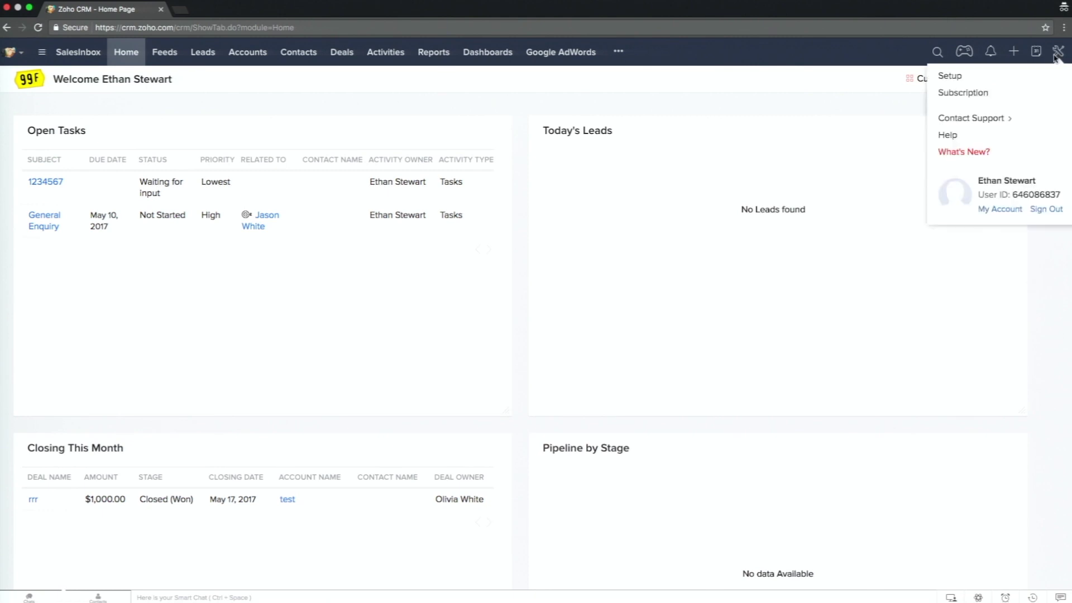
click(1009, 77)
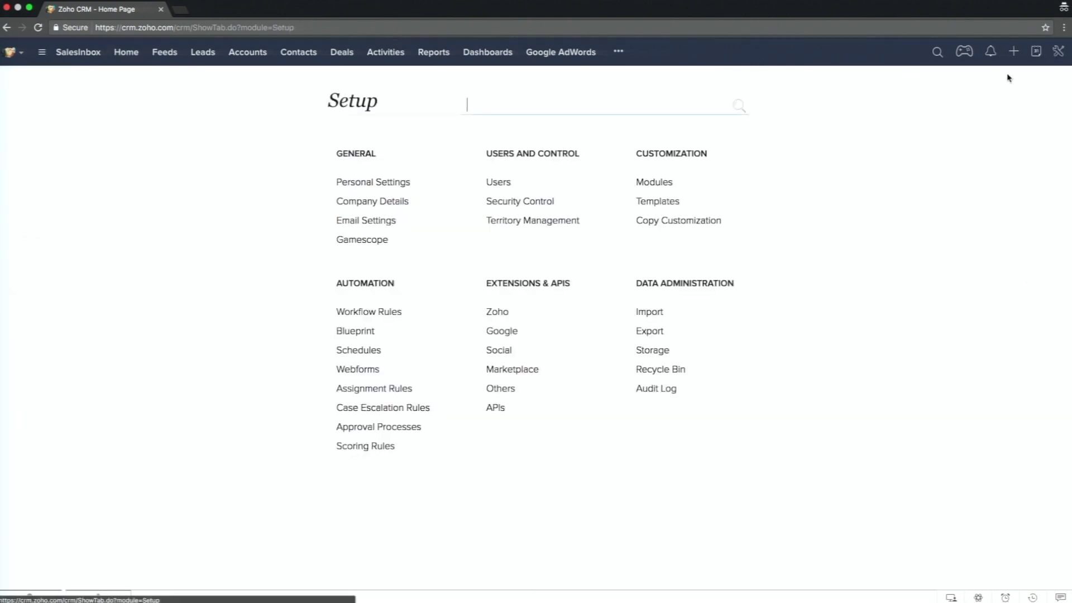
click(395, 221)
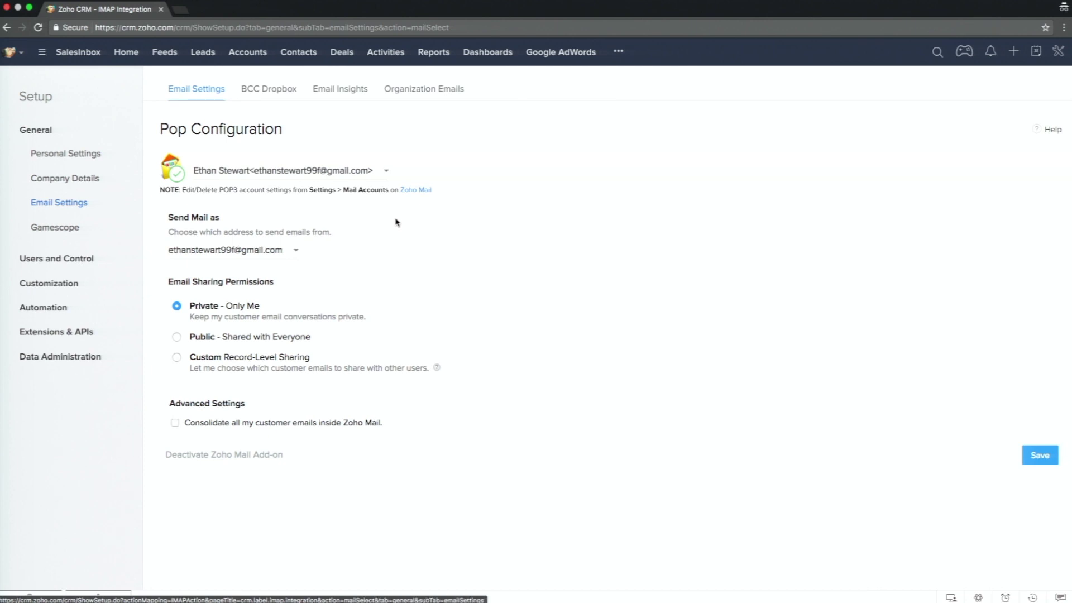
click(243, 457)
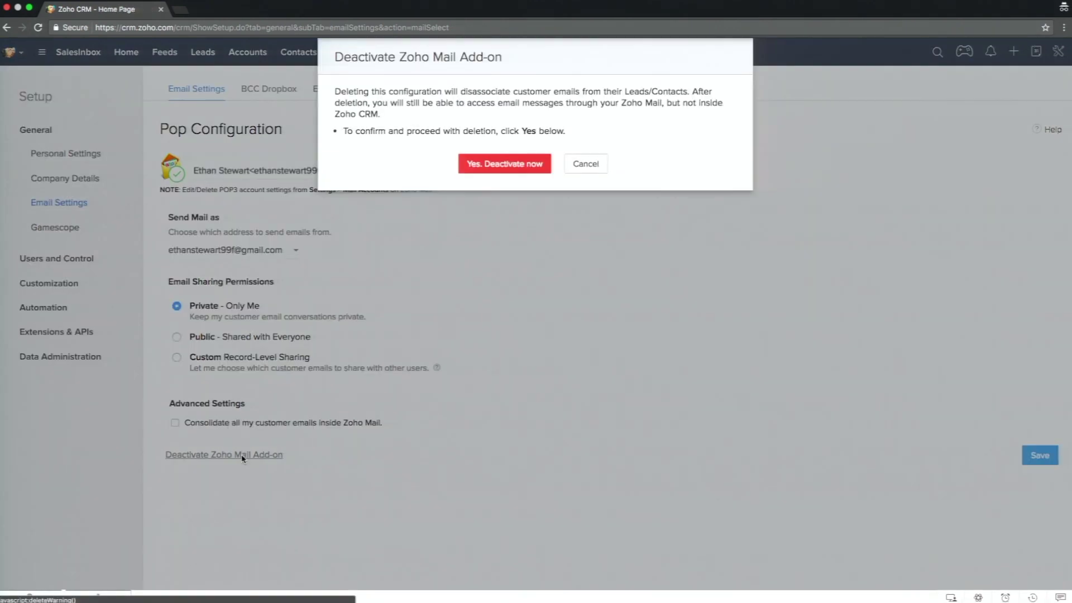
click(508, 168)
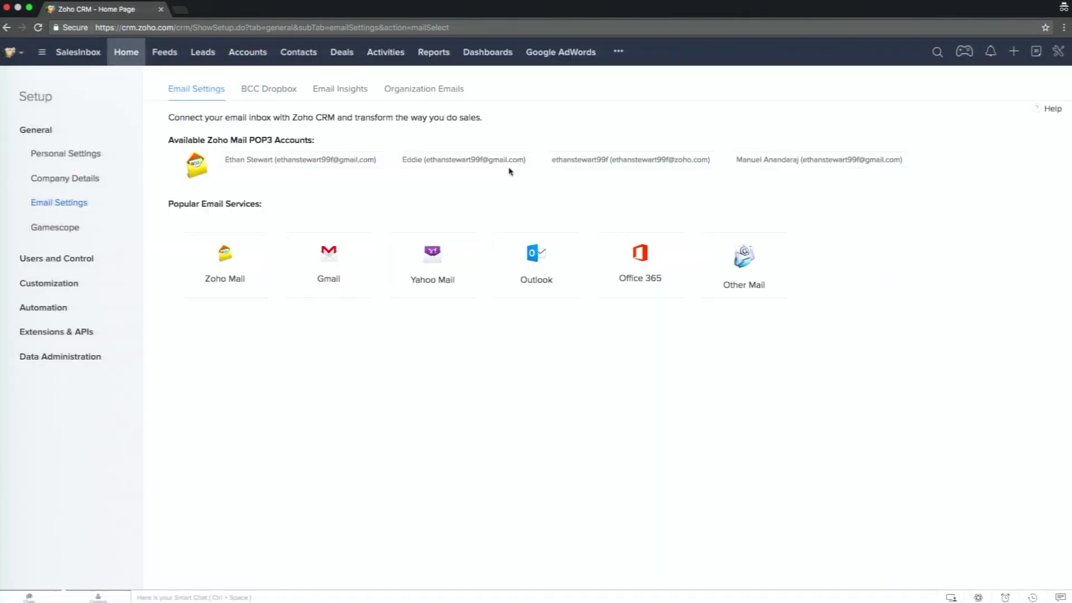
Connect Gmail via IMAP, granting Google account access, and save the integration.
click(330, 267)
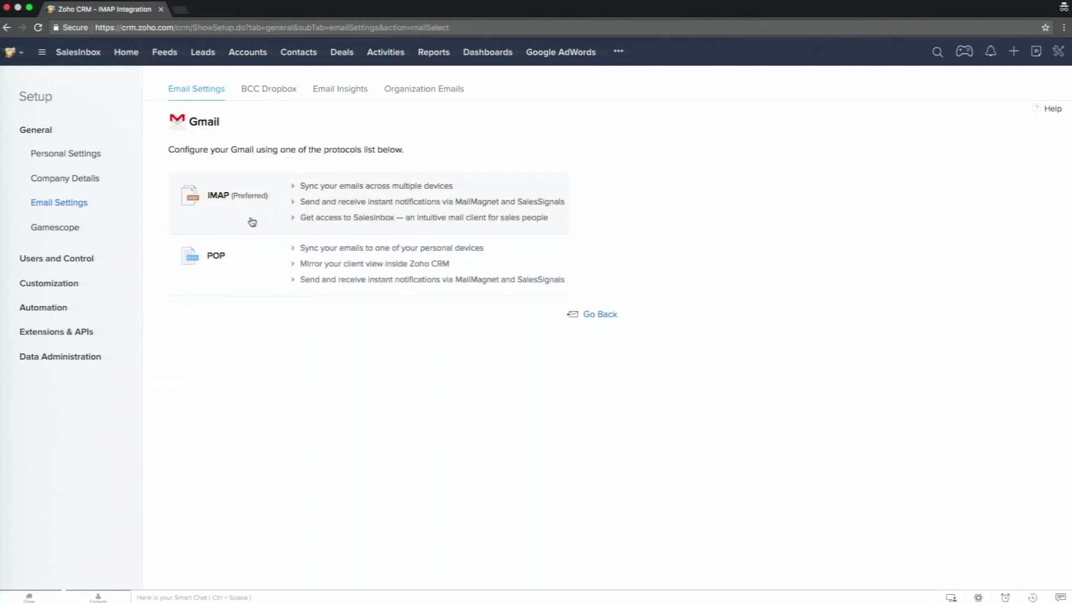
click(358, 215)
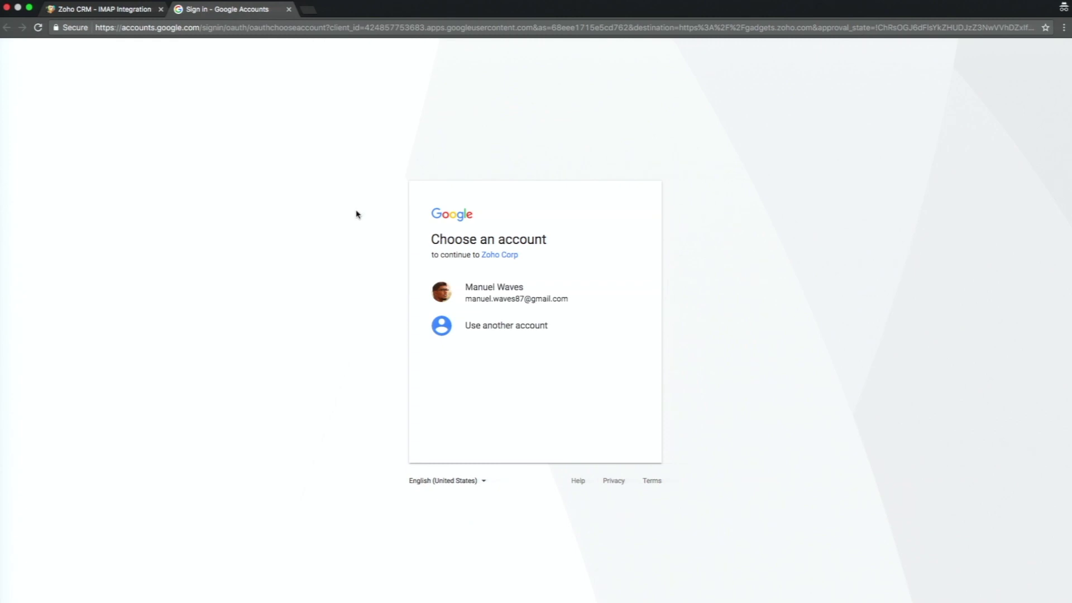
click(492, 296)
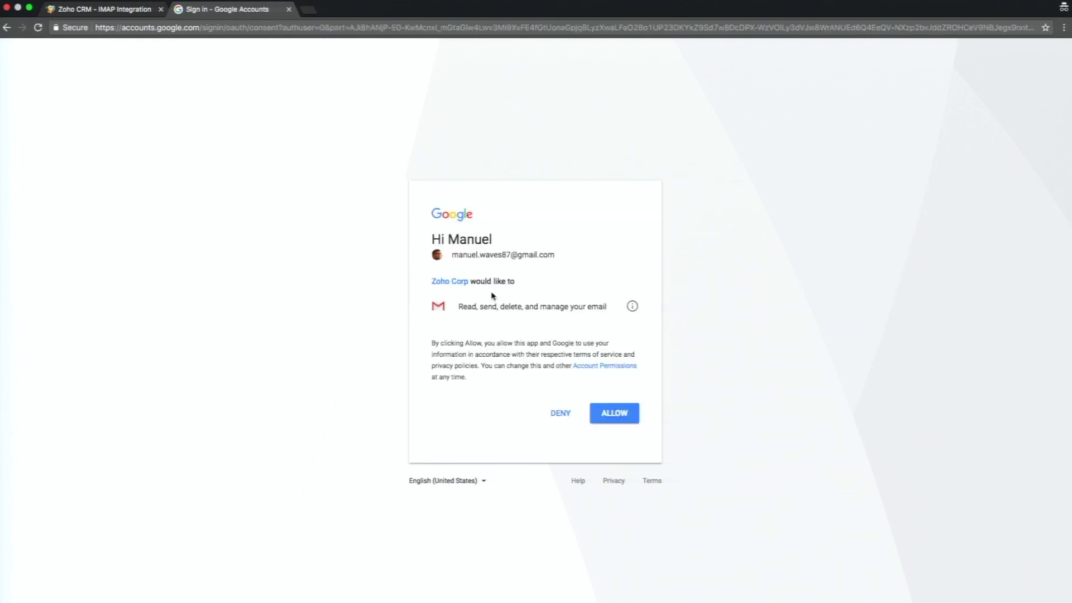
click(615, 414)
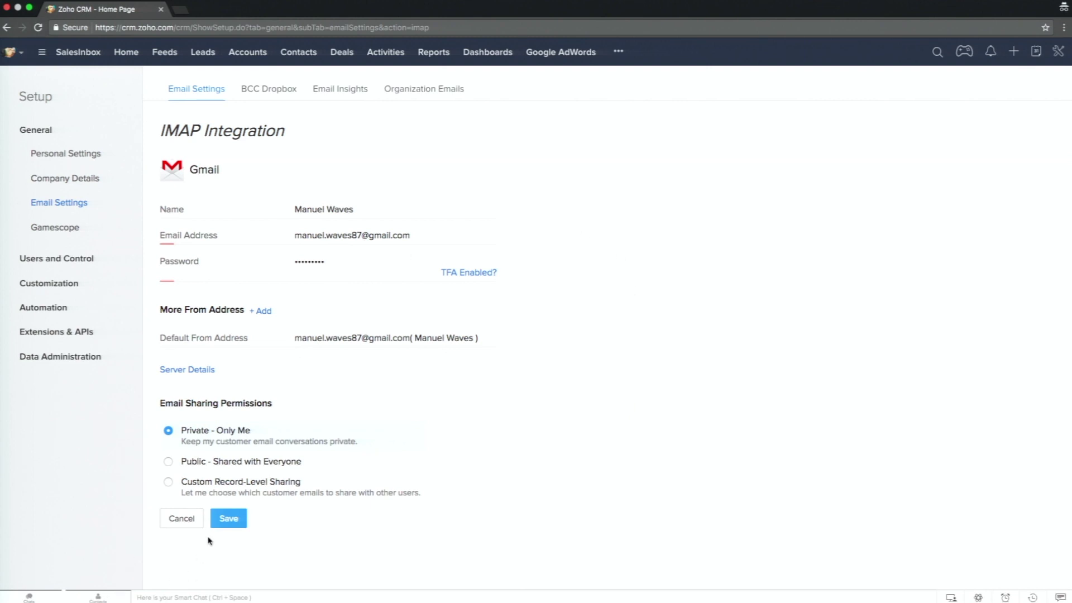
click(230, 522)
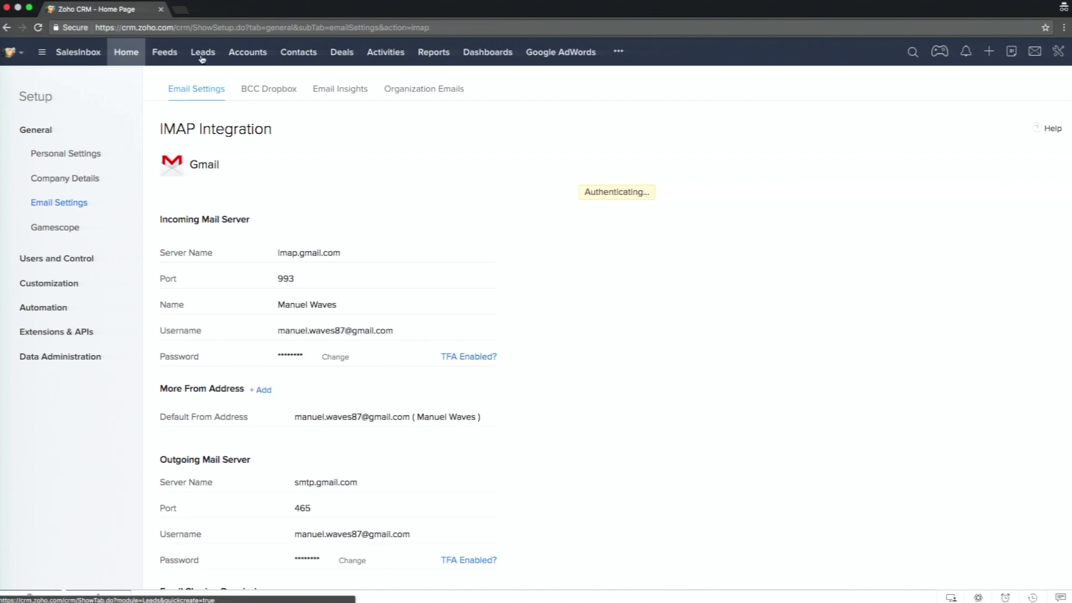
Open the Handmade lead and filter its emails by CRM-sent, then by an IMAP shared user.
click(202, 54)
click(338, 190)
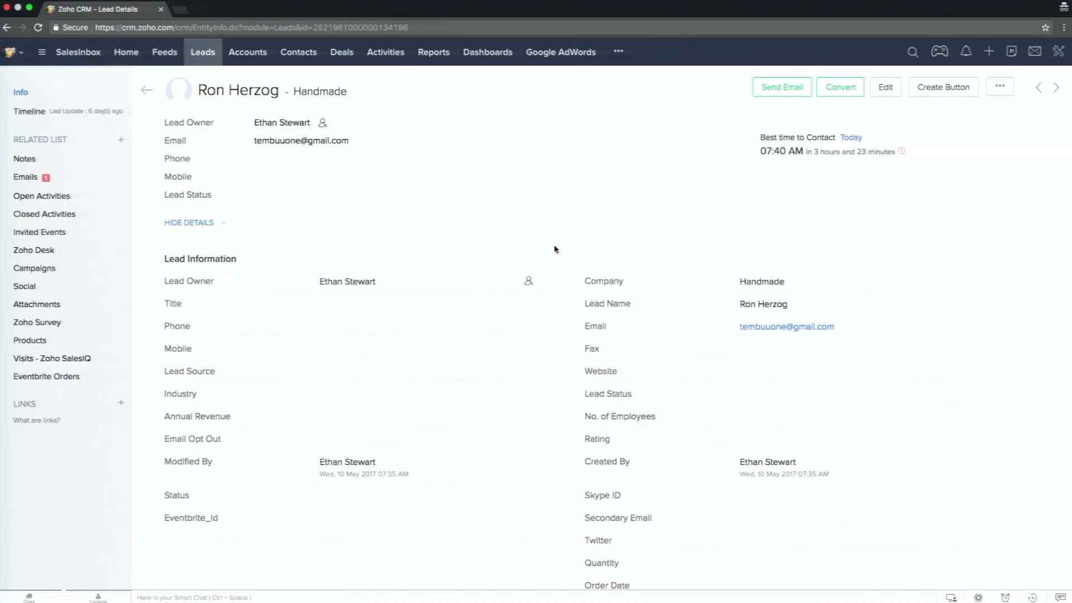
click(58, 183)
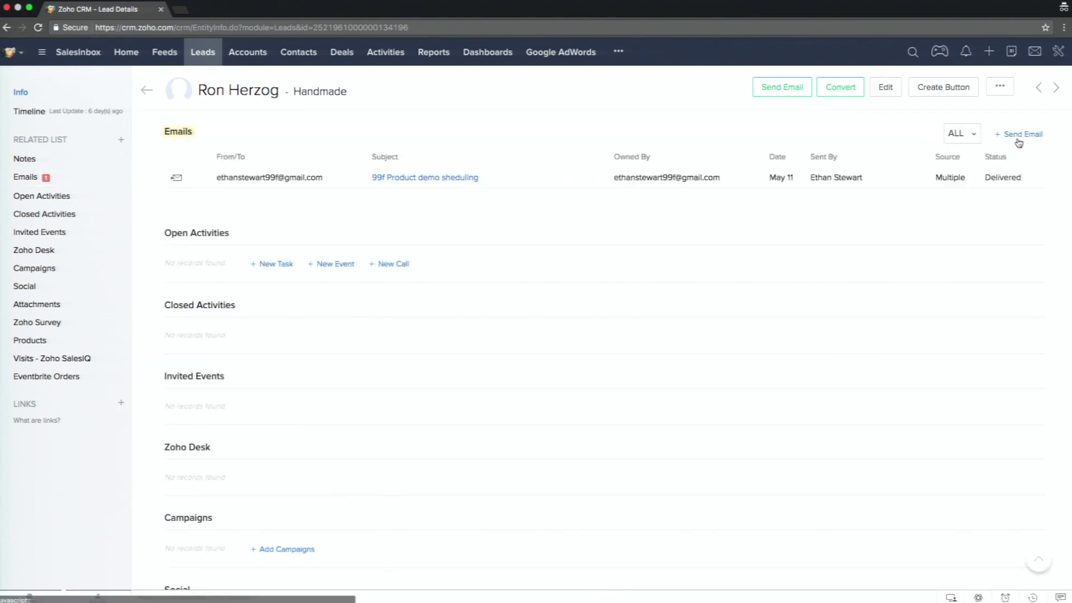
click(969, 134)
click(962, 158)
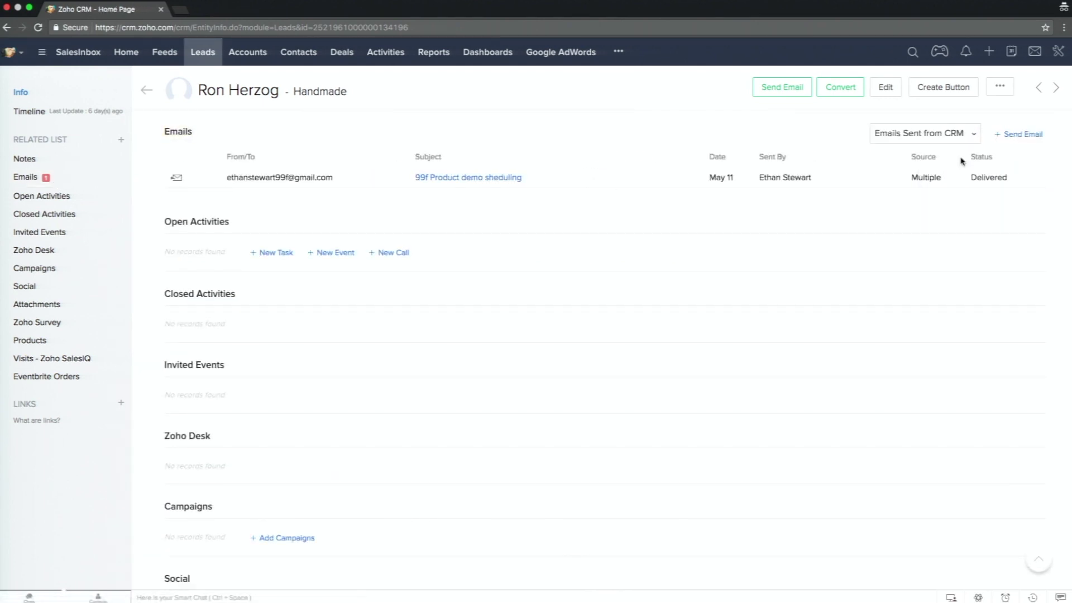
click(963, 135)
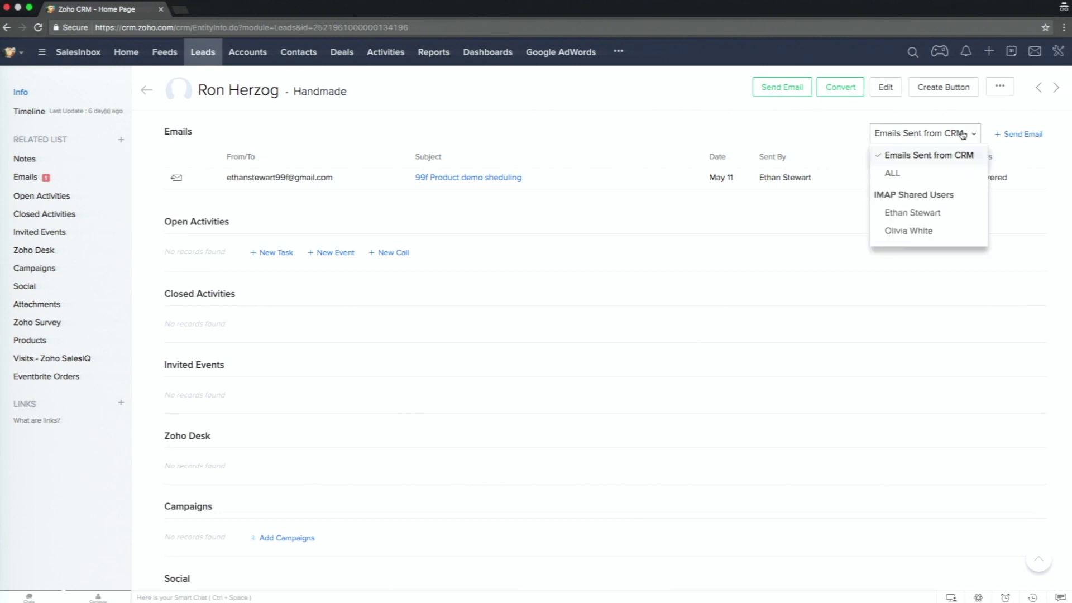
click(926, 218)
click(944, 134)
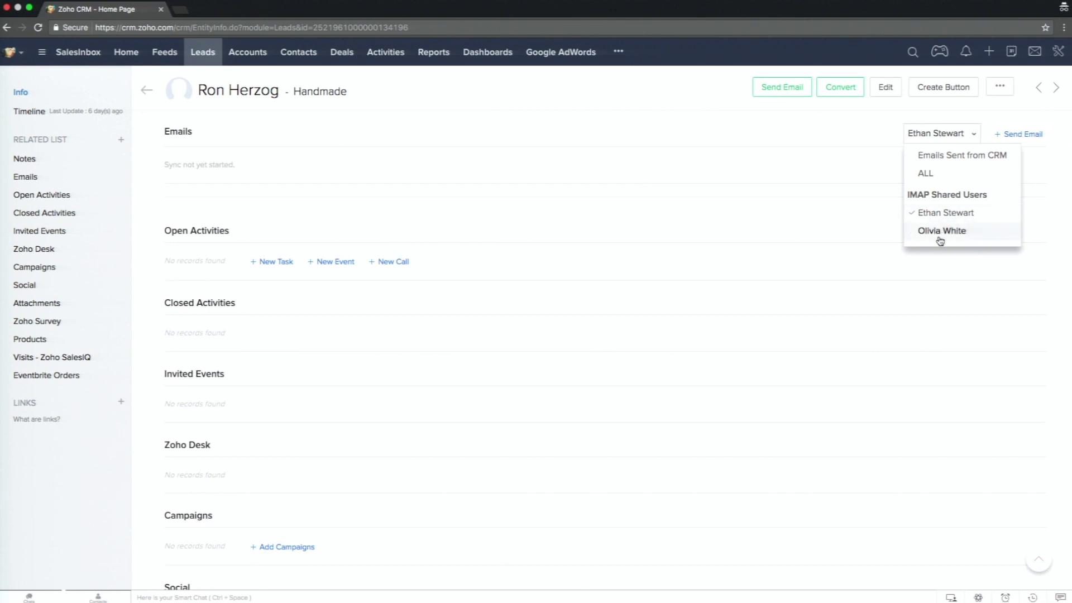
click(837, 268)
scroll(838, 268, up, 5)
click(1058, 51)
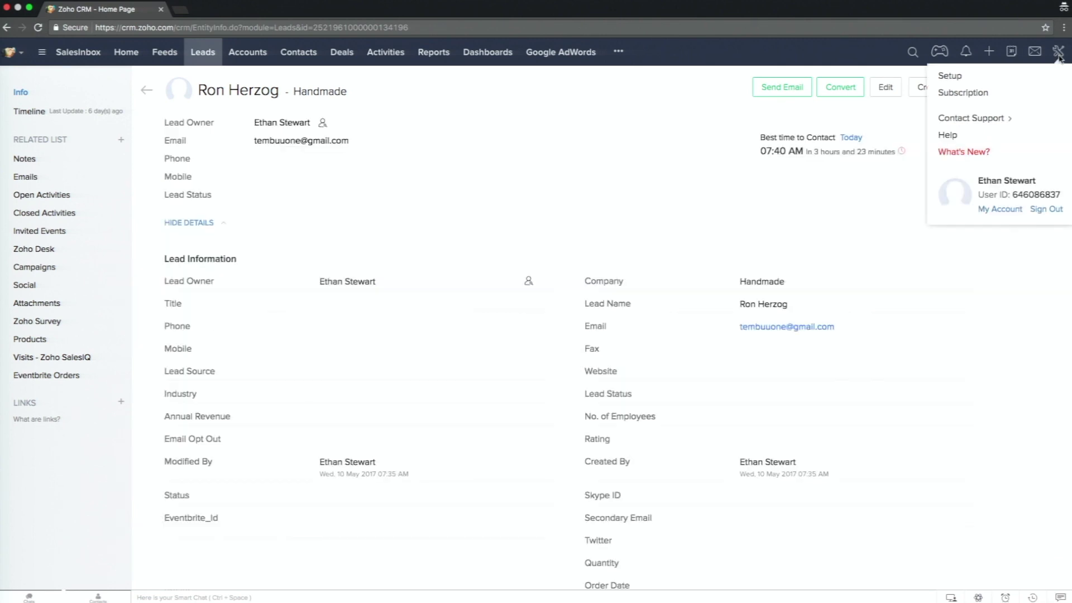
Deactivate the Gmail IMAP integration from Setup > Email Settings and confirm.
click(1014, 77)
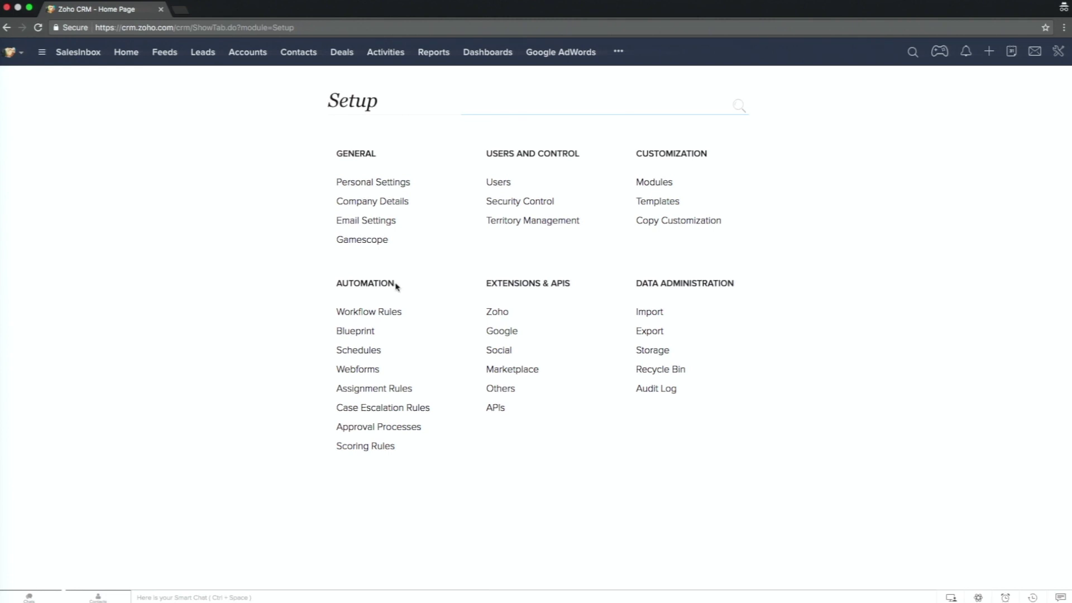
click(386, 220)
scroll(387, 476, down, 3)
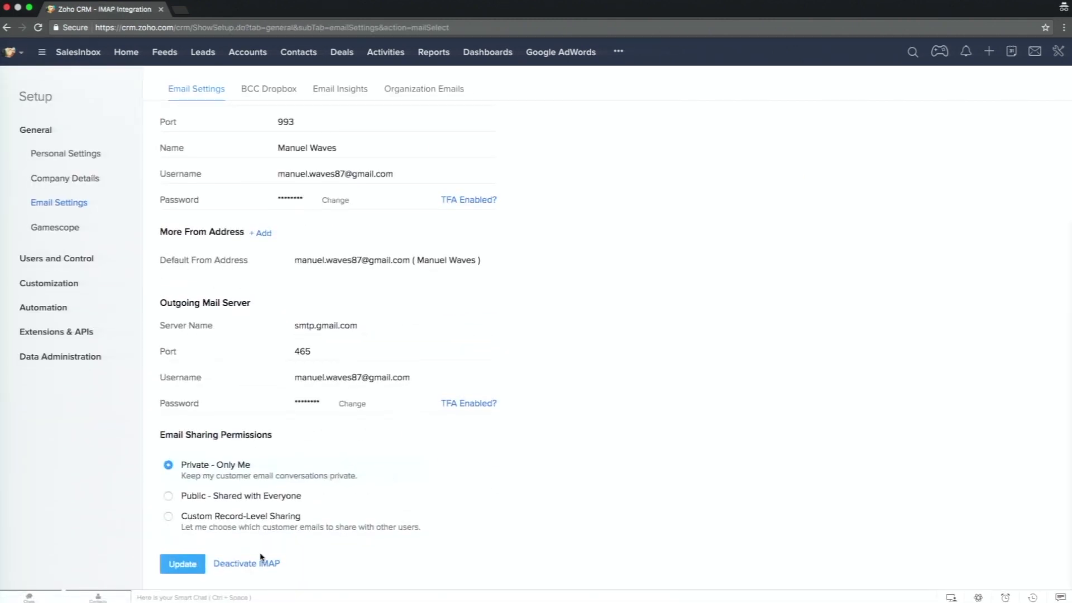
click(256, 562)
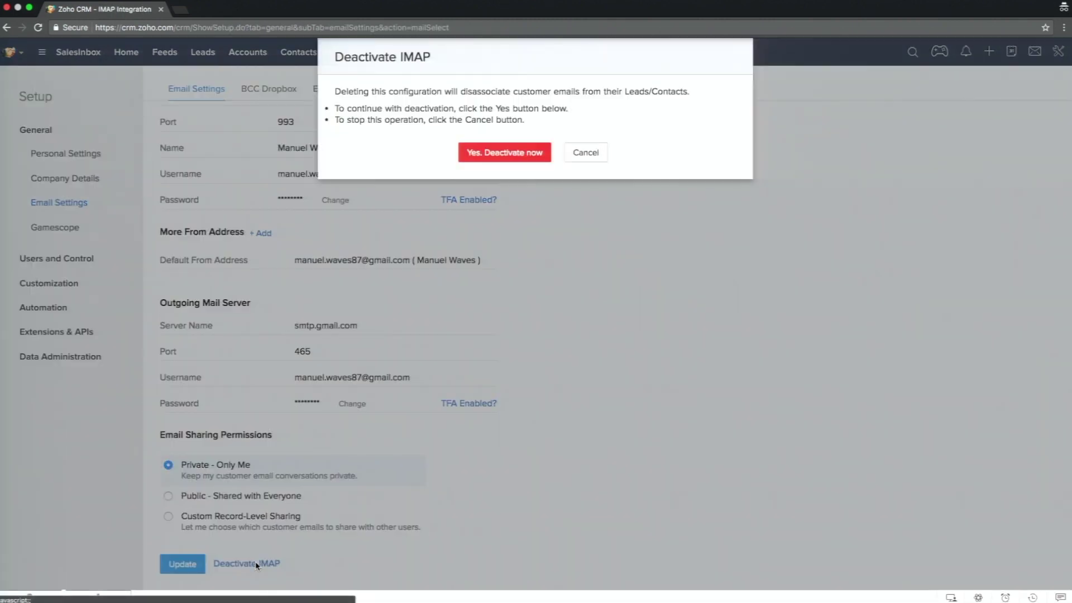
click(518, 161)
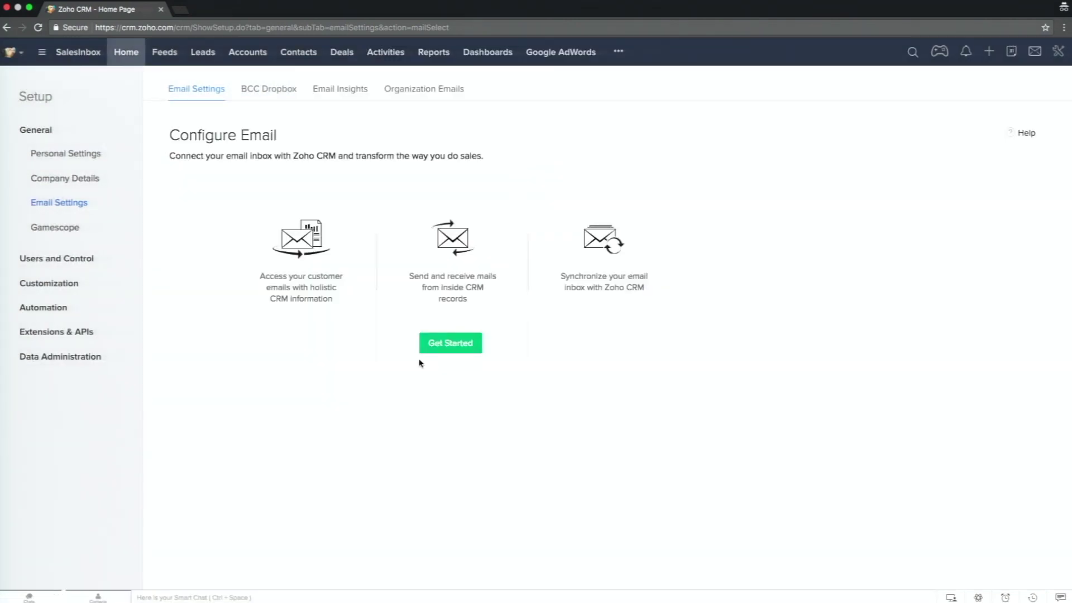
Begin an Other Mail POP connection, then cancel back to the Configure Email screen.
click(472, 349)
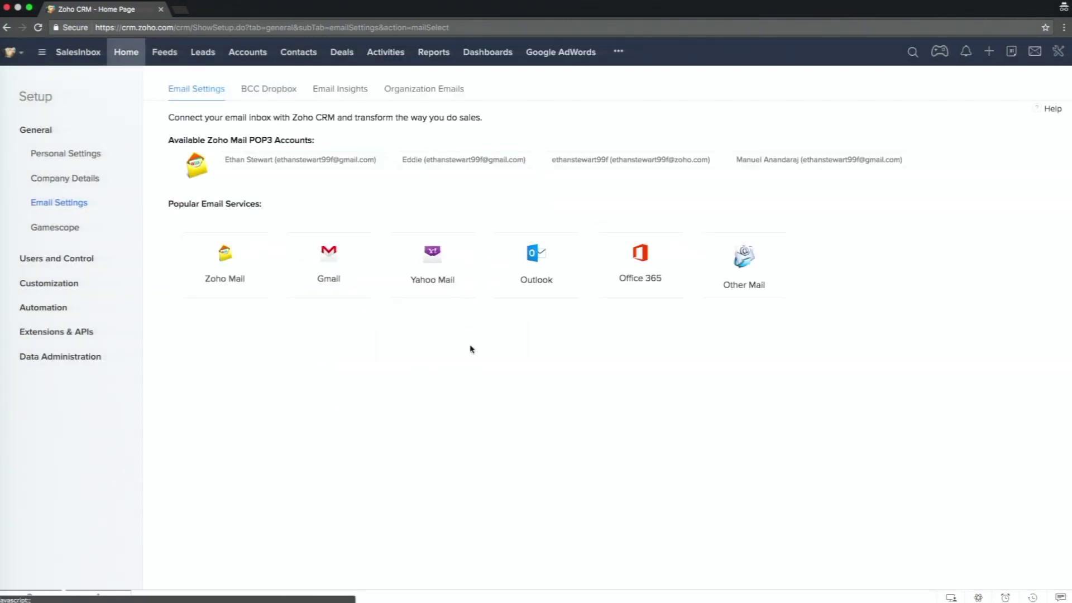
click(750, 282)
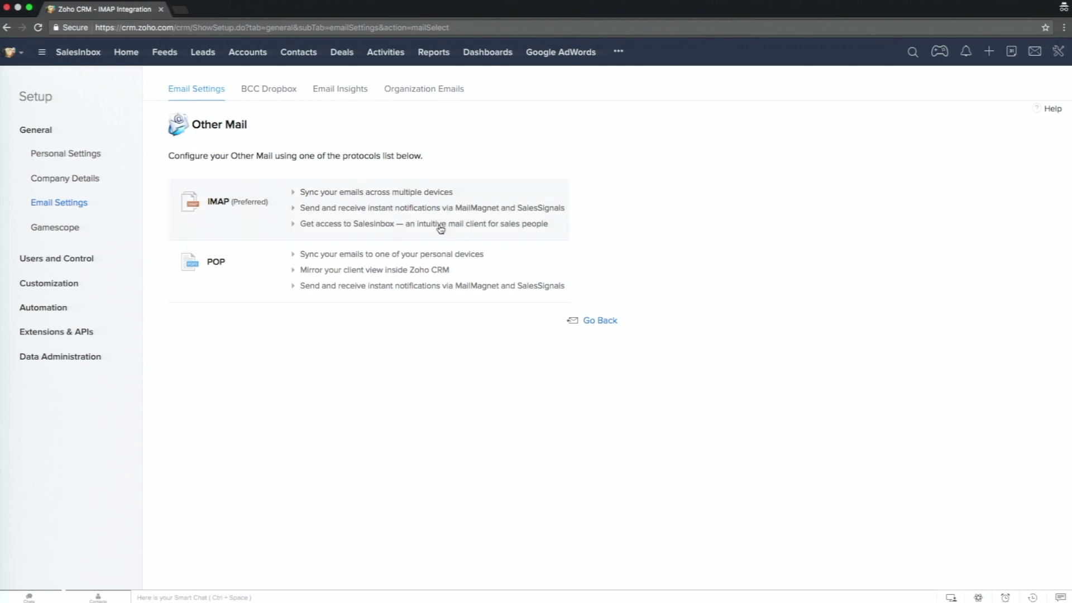
click(445, 273)
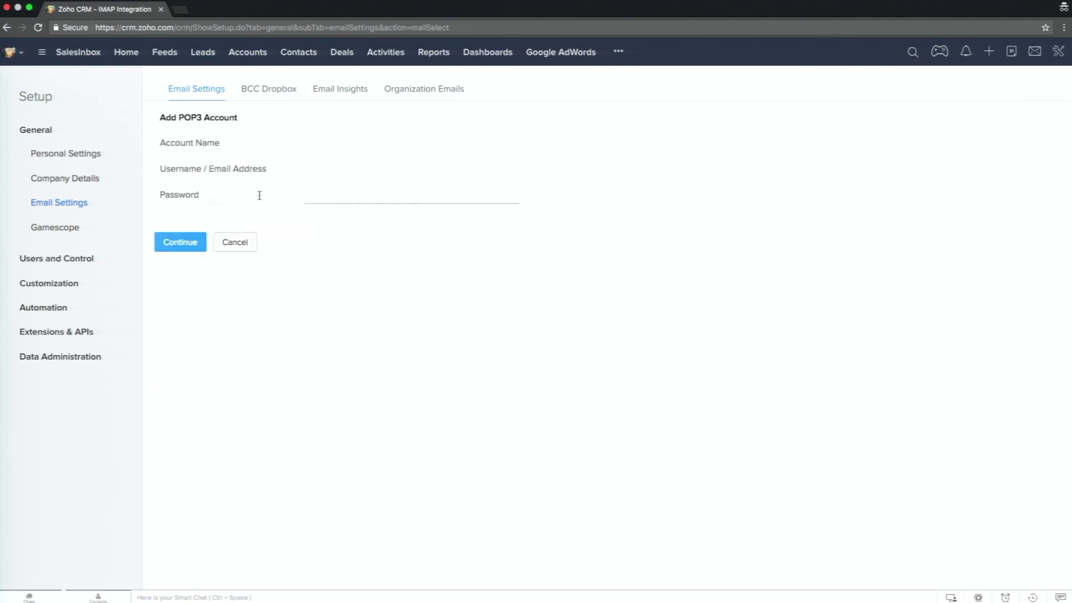
click(211, 99)
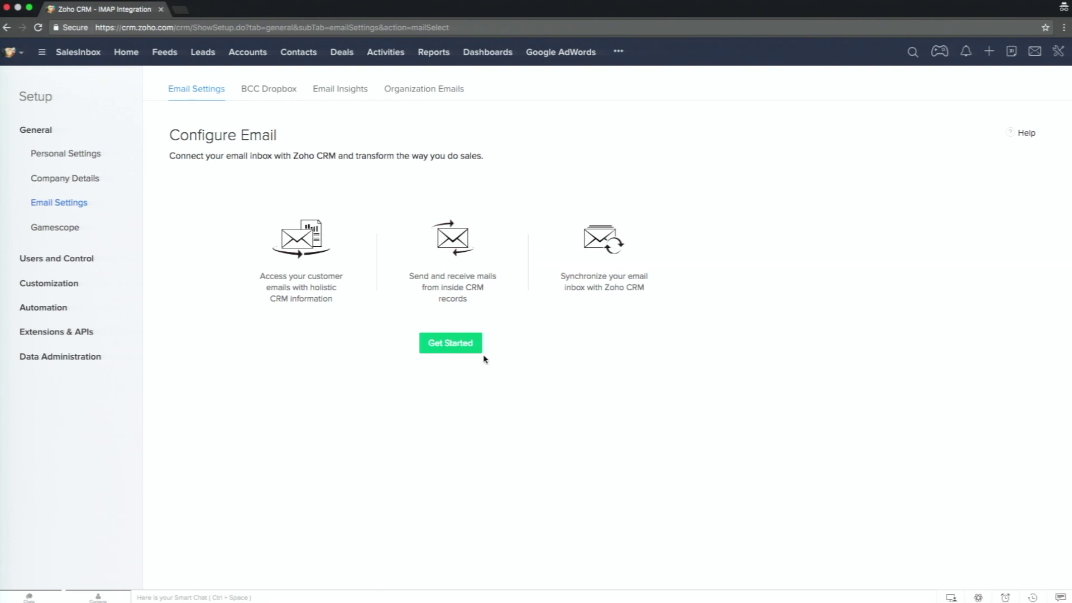
Return to the Zoho Show slideshow and advance to the 'Outlook Plug In for Windows' slide.
key(super+Tab)
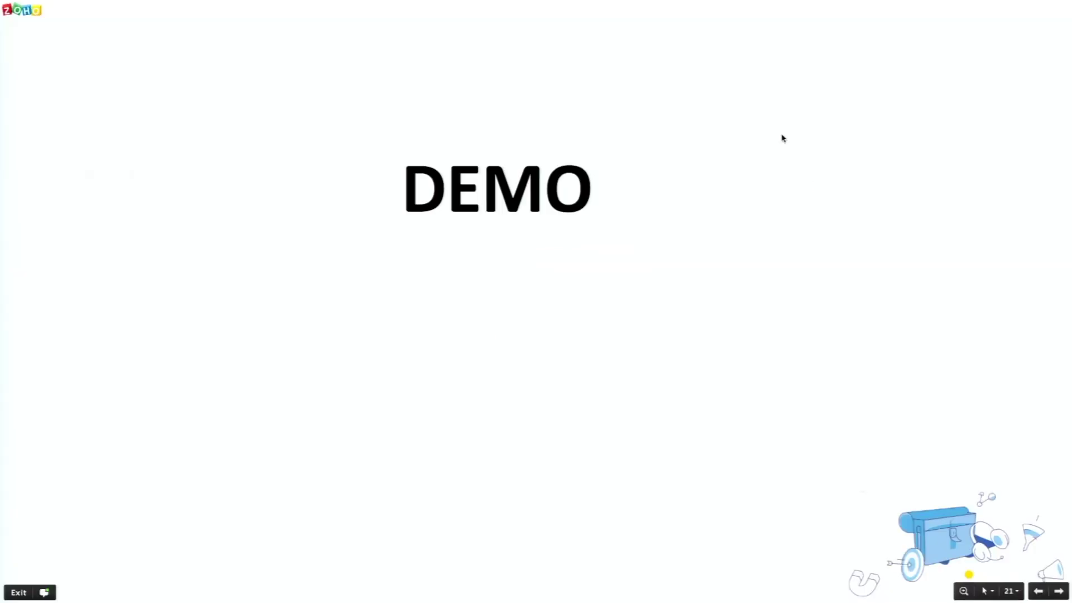
key(Right)
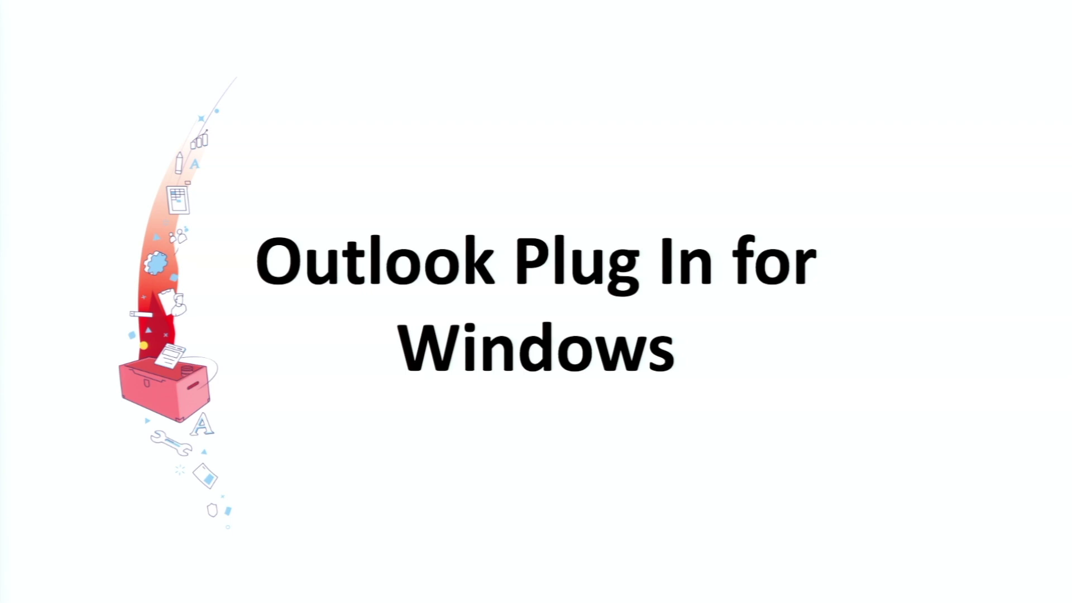
Advance the presentation to the next Outlook plug-in slide.
key(Right)
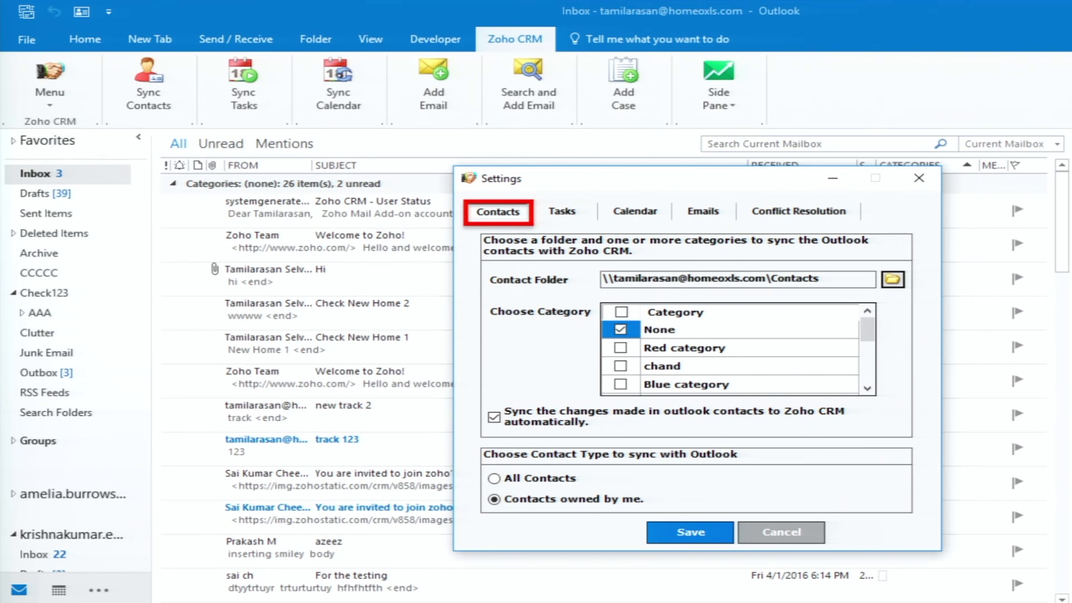
Step through the Zoho CRM Settings dialog from the Tasks to the Emails sync settings.
key(ctrl+Tab)
key(ctrl+Tab)
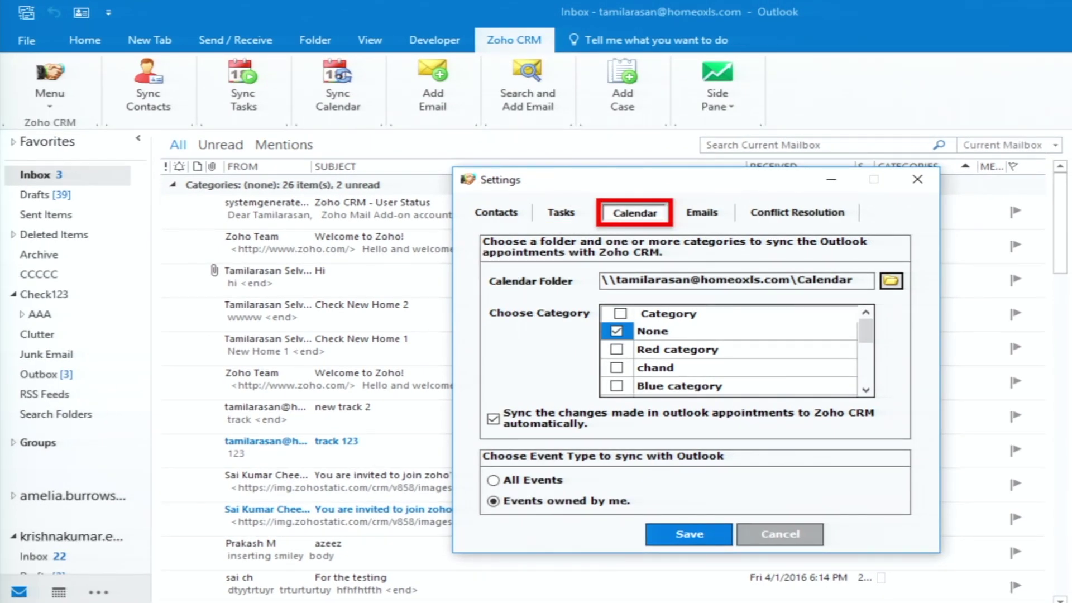
key(ctrl+Tab)
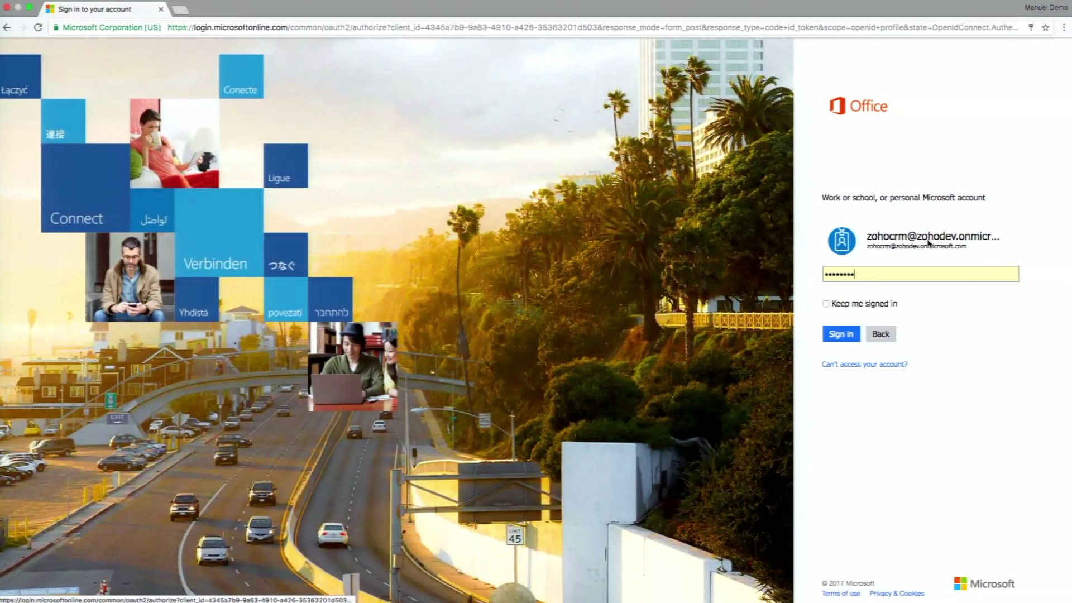
Sign in to Office 365 and search the app marketplace for 'zoho crm'.
click(842, 337)
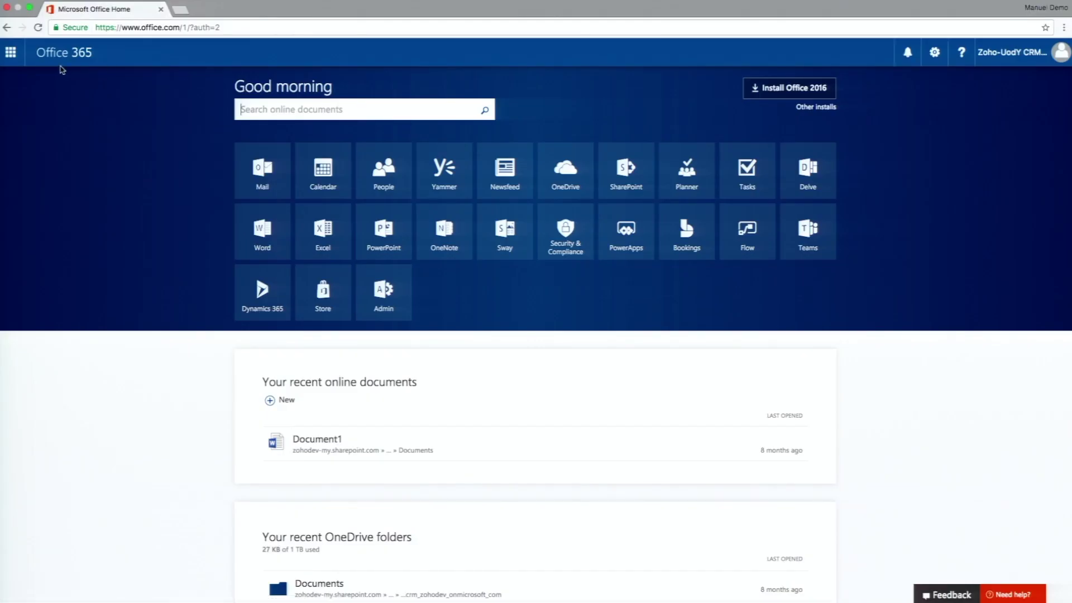
click(10, 53)
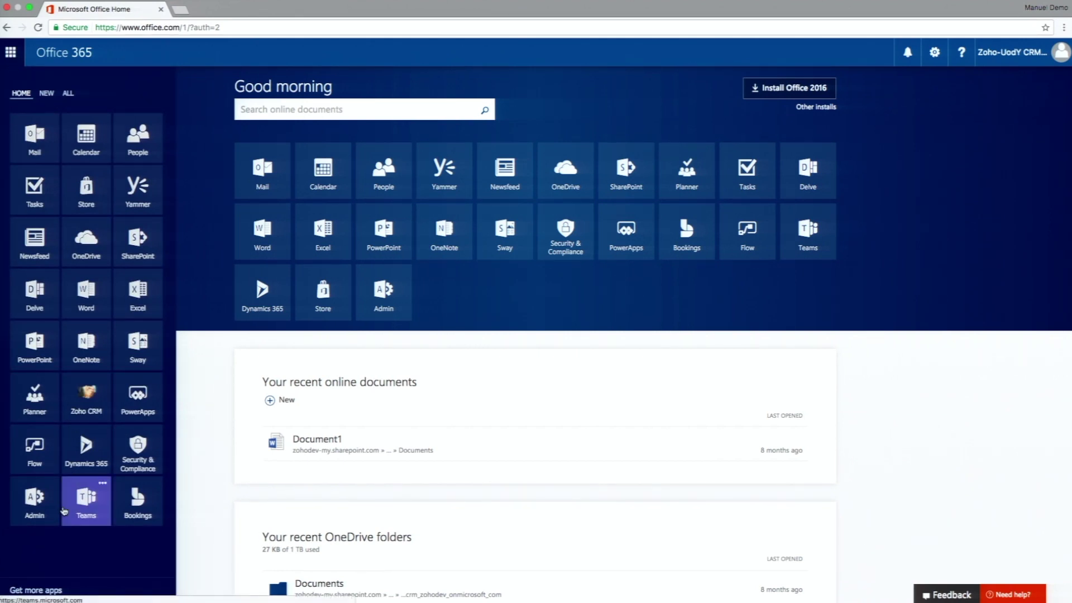
click(39, 593)
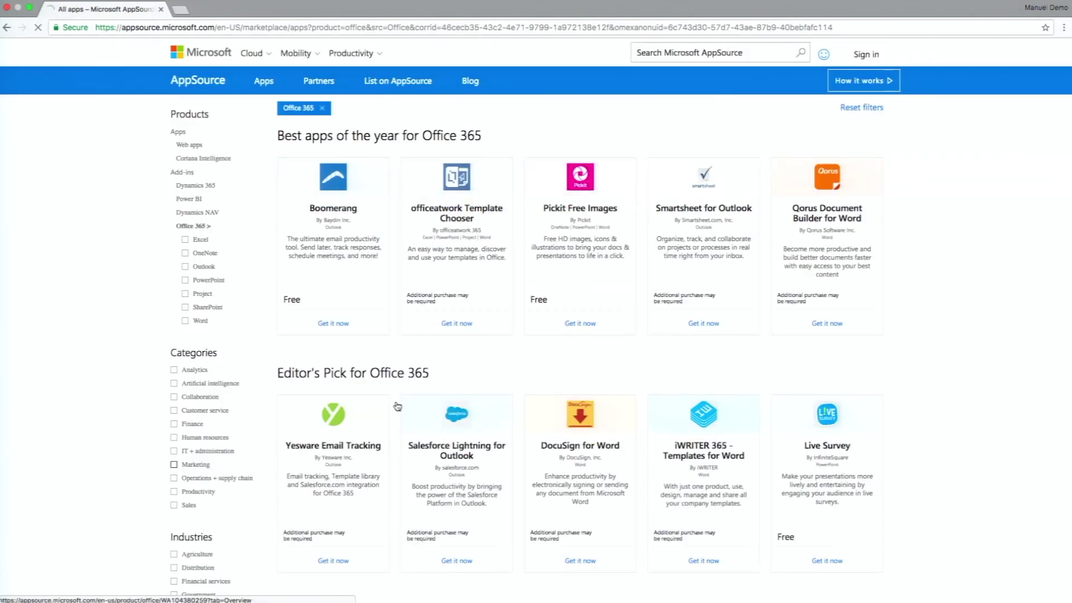
click(664, 56)
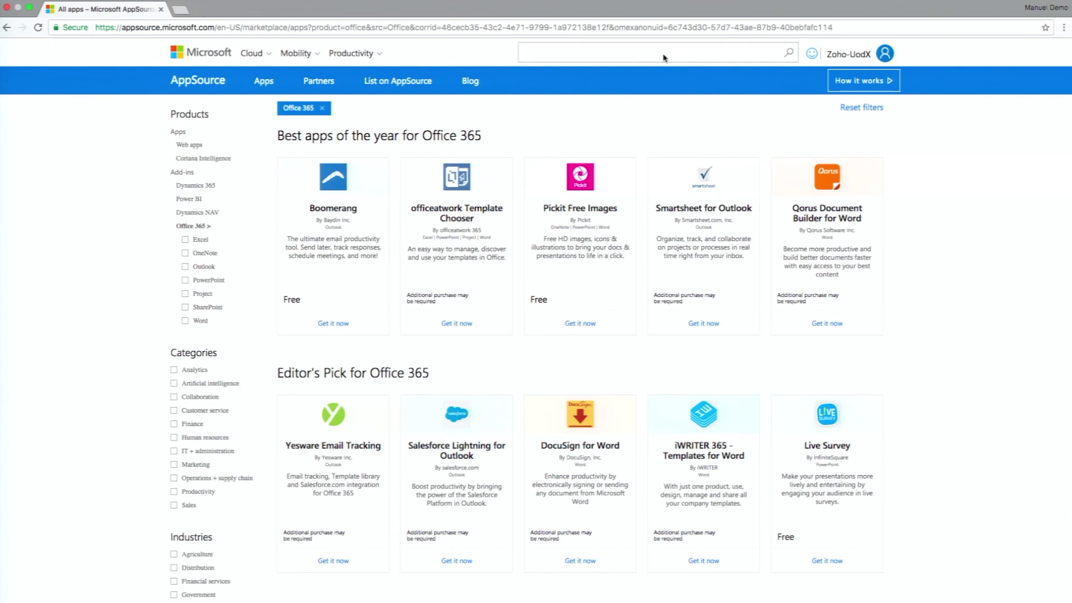
text(zoho )
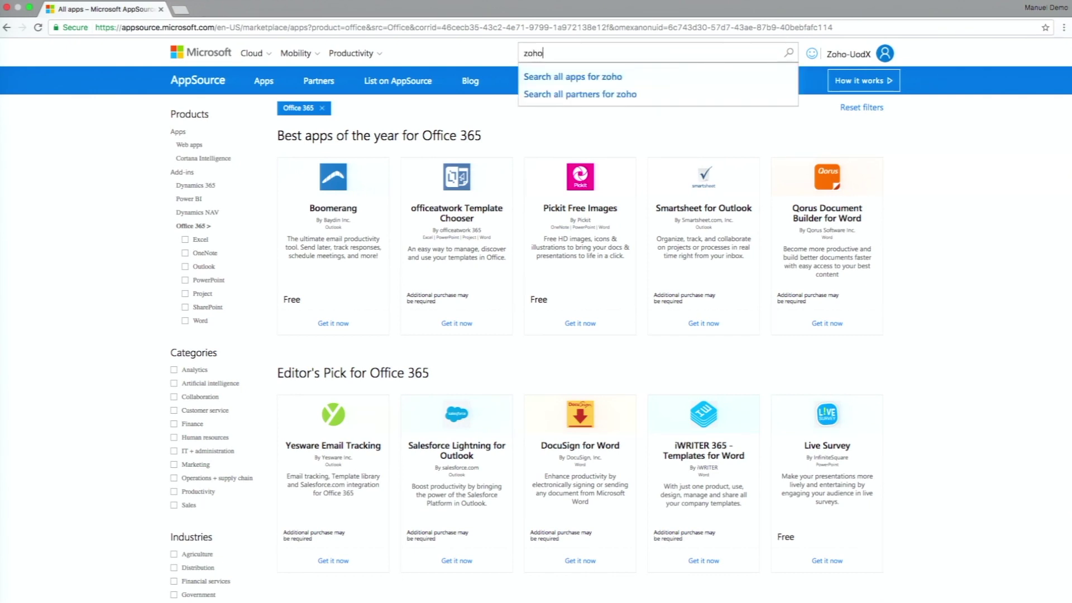
text(crm)
key(Return)
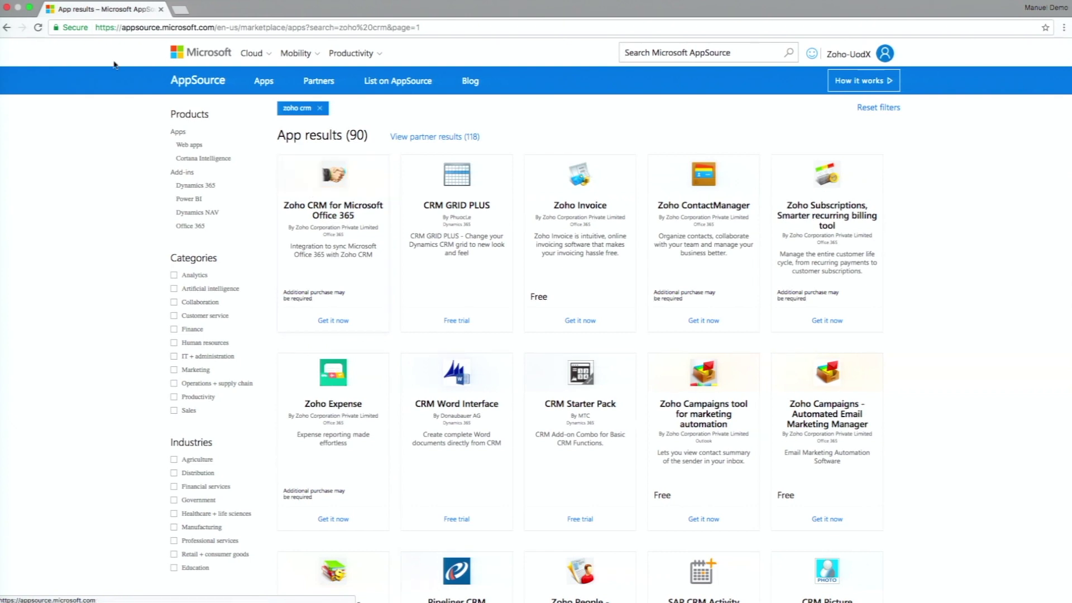
Return to the Office 365 home page and launch Zoho CRM from the app launcher.
click(7, 29)
click(7, 29)
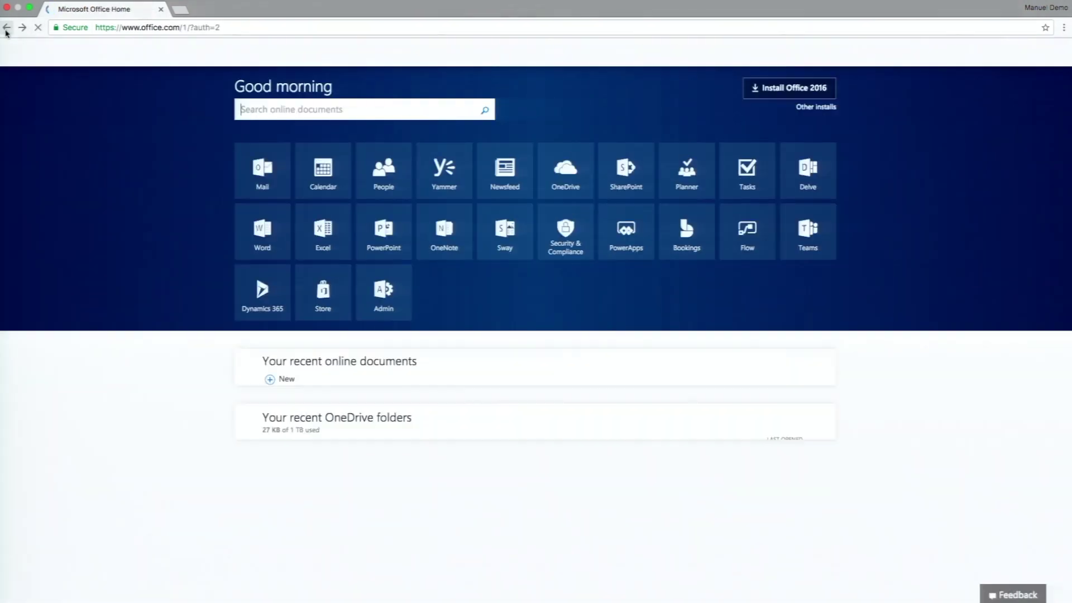
click(10, 52)
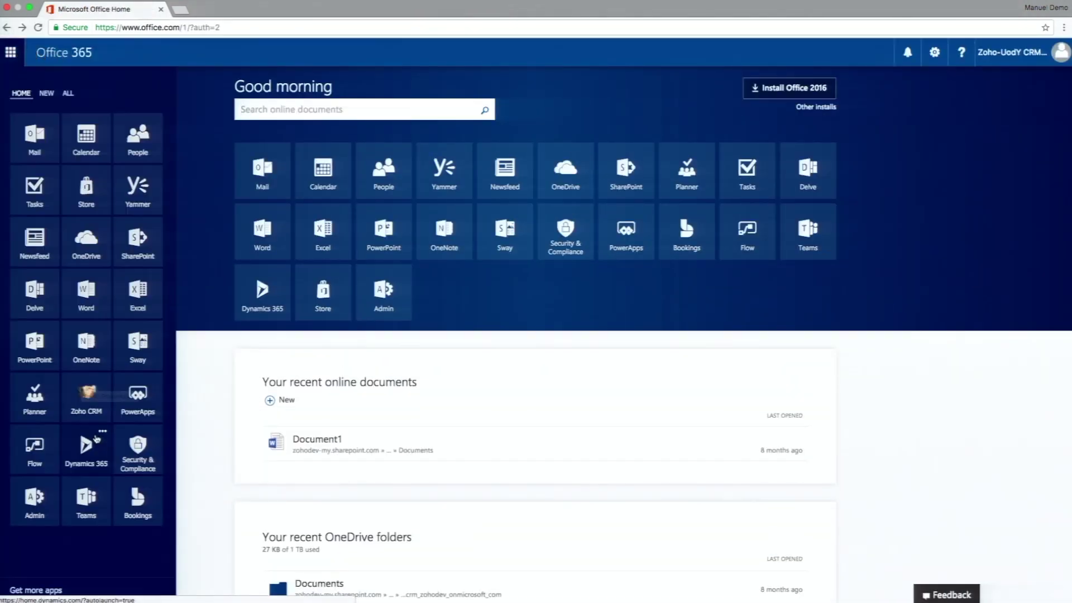
click(88, 406)
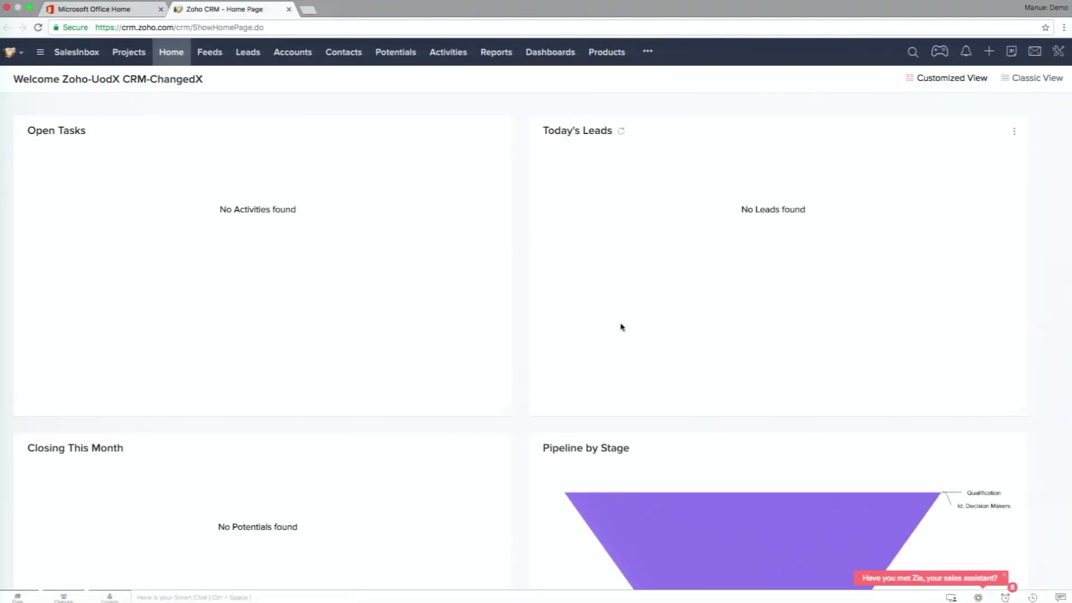
Open Setup > Users, then open and dismiss the New User form.
click(1058, 51)
click(960, 81)
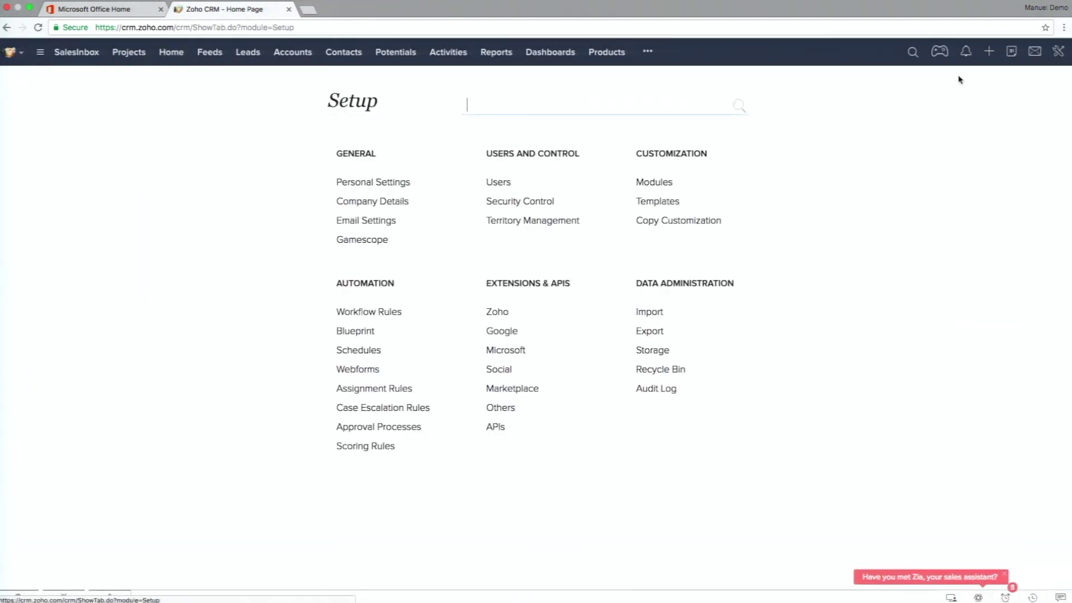
click(497, 184)
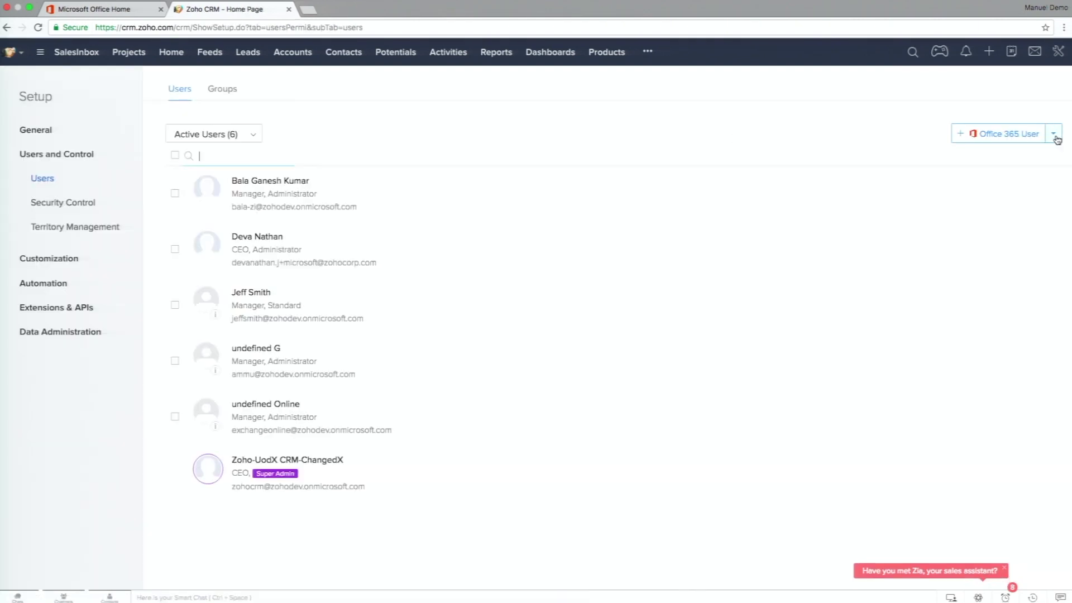
click(1055, 137)
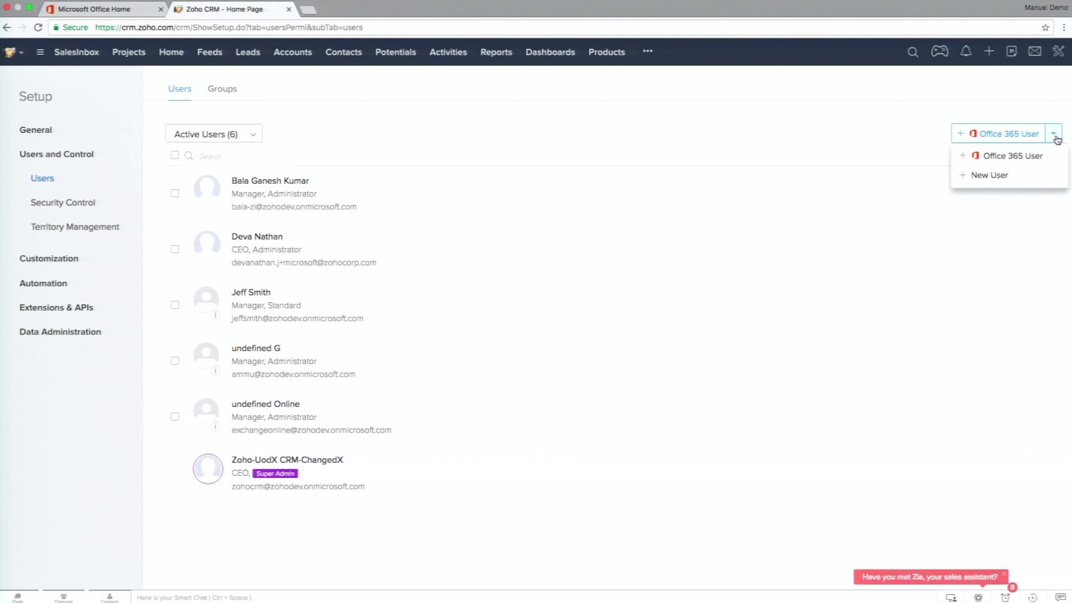
click(999, 181)
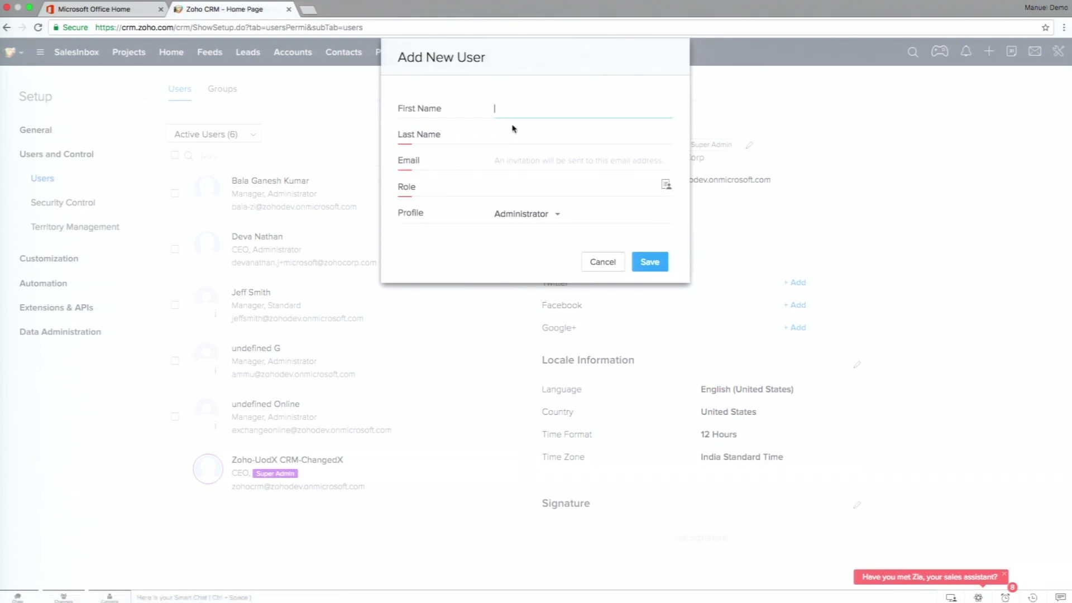
click(603, 267)
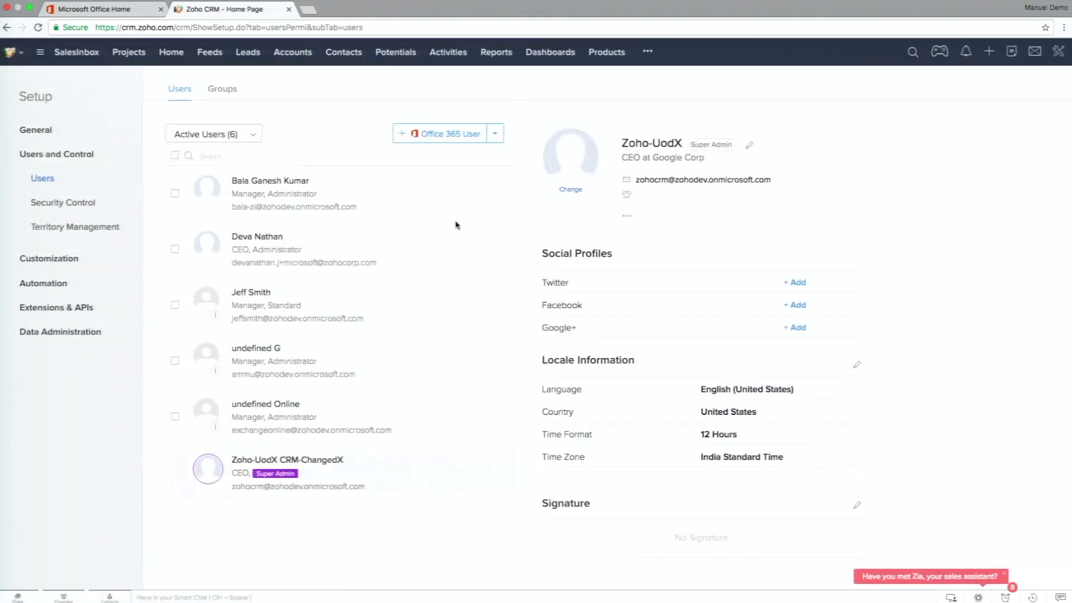
Start adding an Office 365 user, choose the App Submission user, then cancel without saving.
click(495, 137)
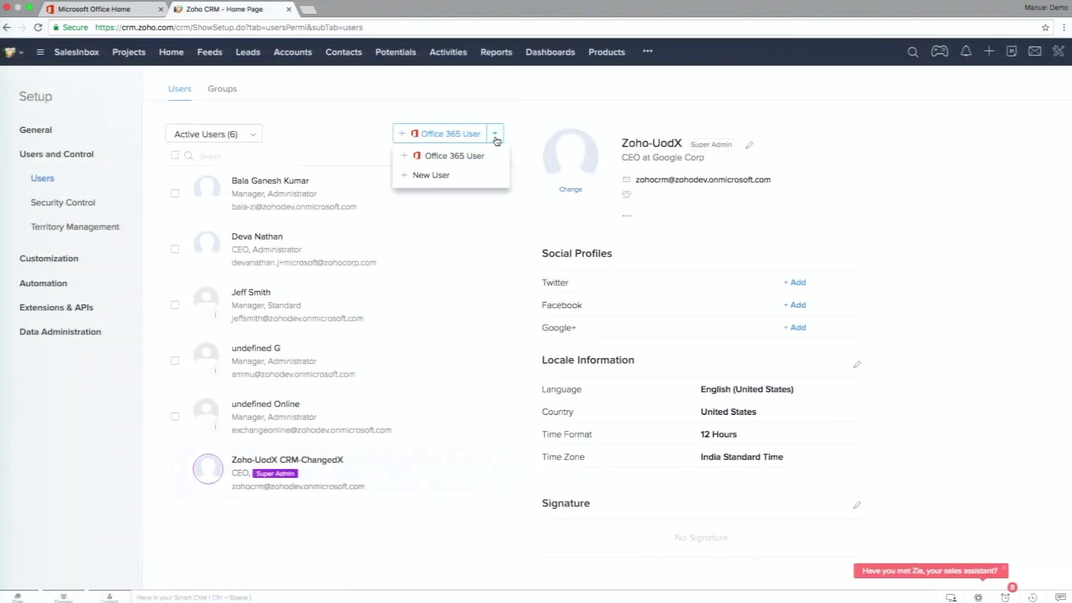
click(444, 160)
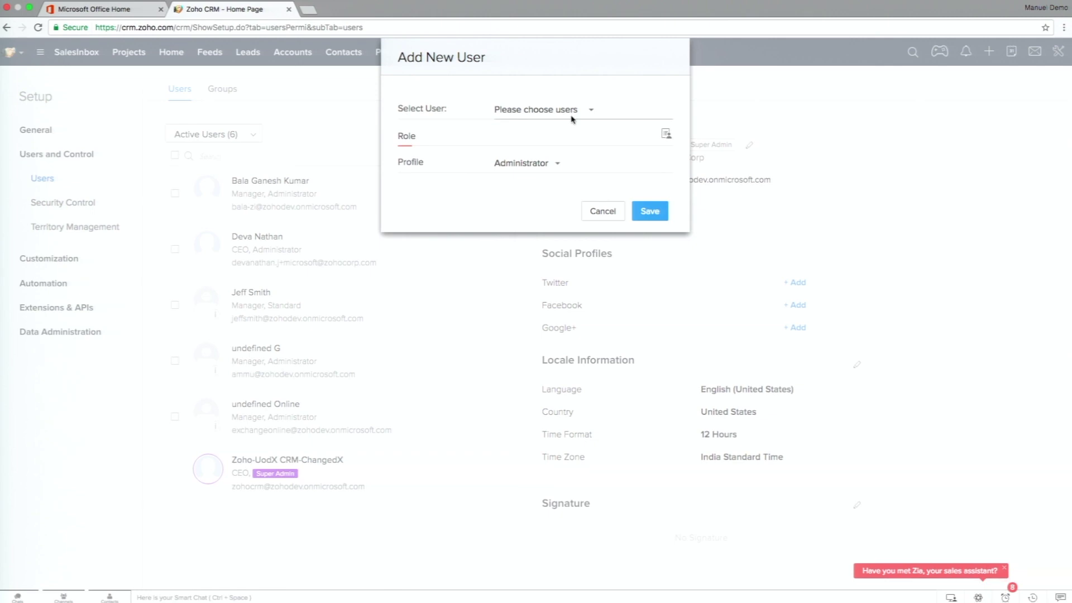
click(573, 115)
scroll(578, 226, down, 5)
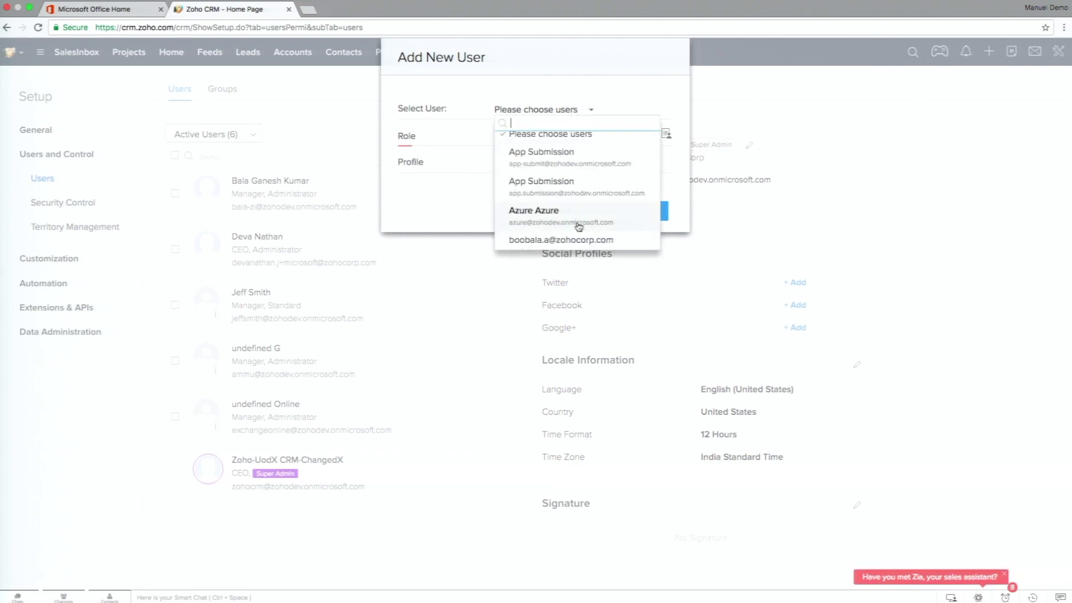
scroll(578, 227, up, 5)
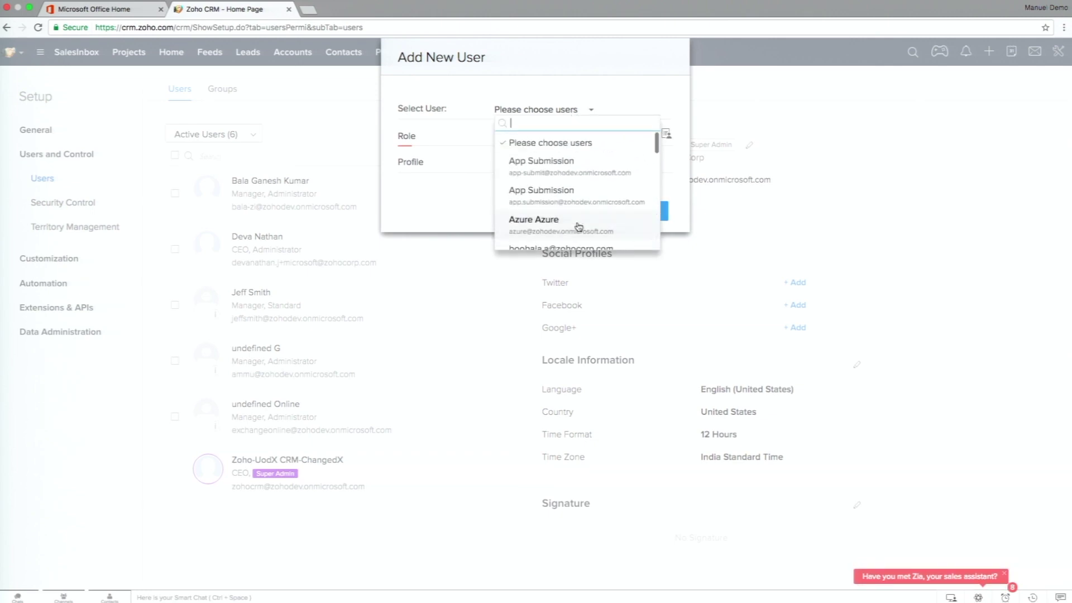
click(607, 177)
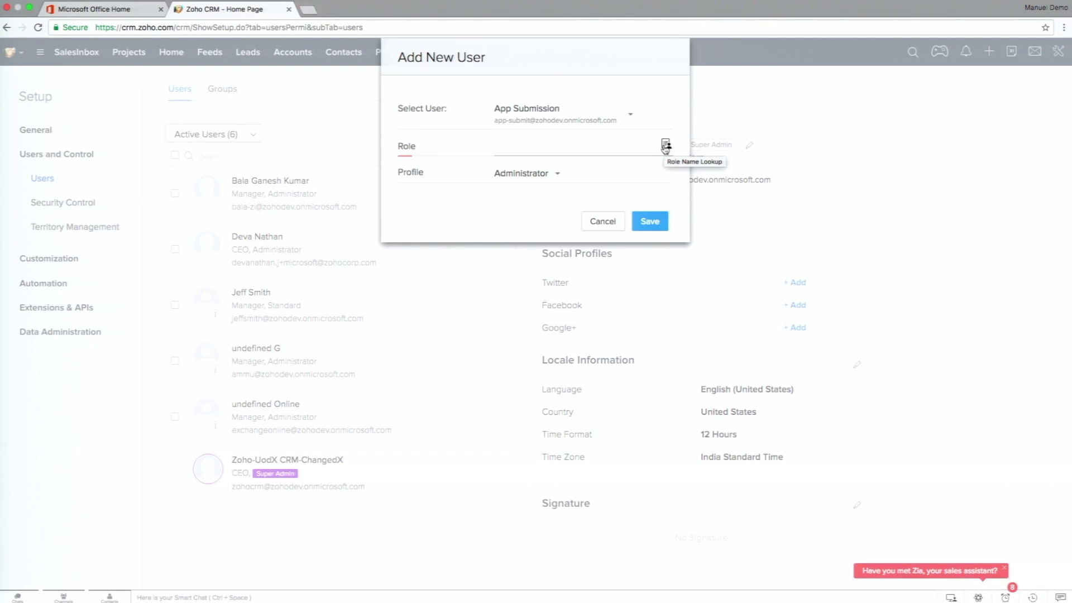
click(583, 222)
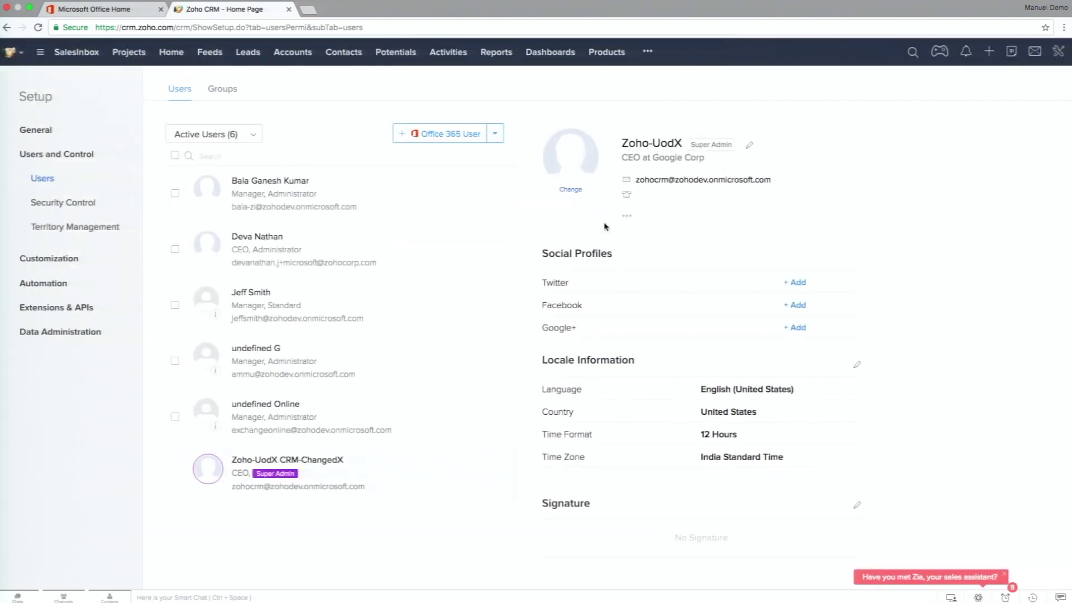
Under Extensions & APIs > Microsoft, enable Events and Contacts sync with the default field mapping.
click(58, 311)
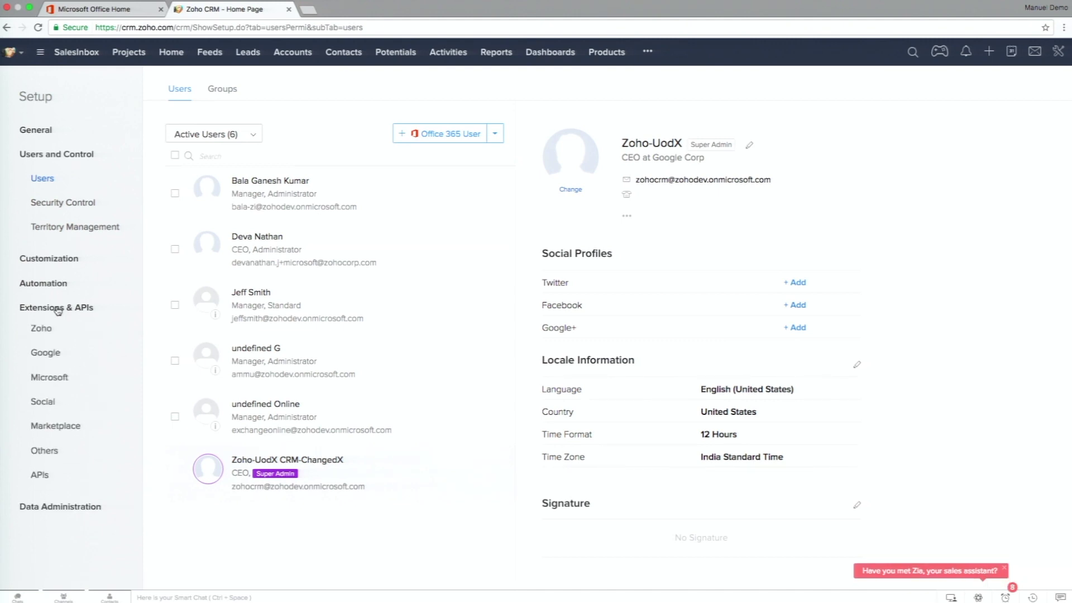
click(66, 382)
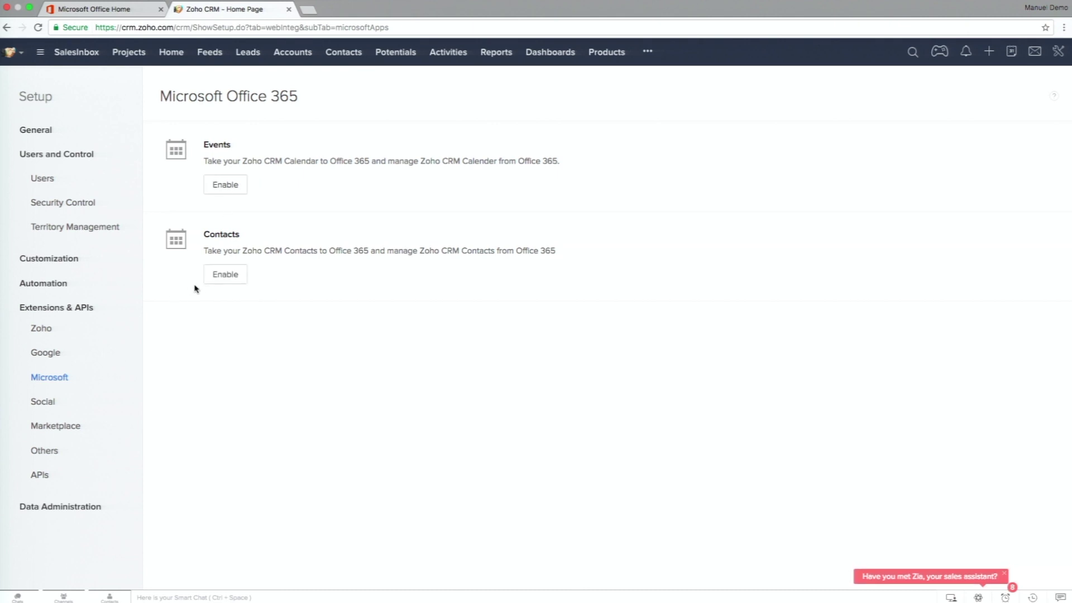
click(227, 185)
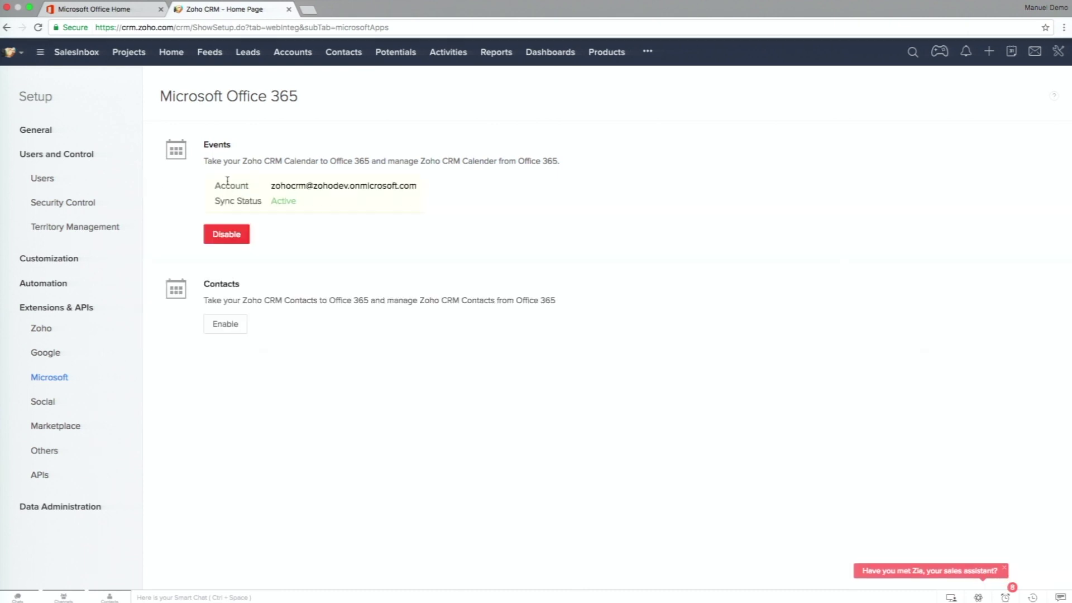
click(232, 334)
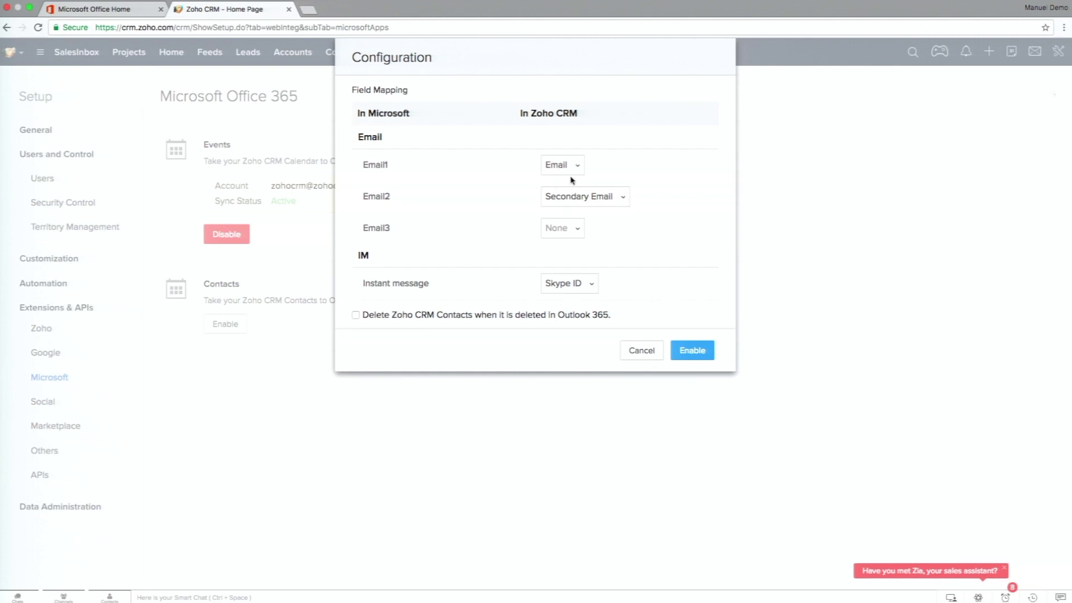
click(703, 350)
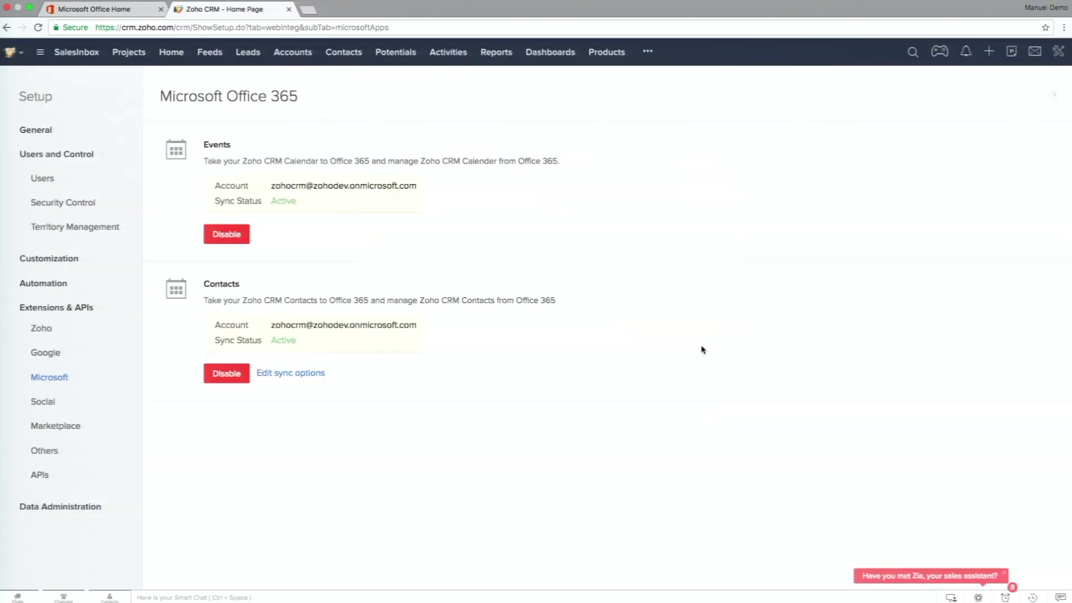